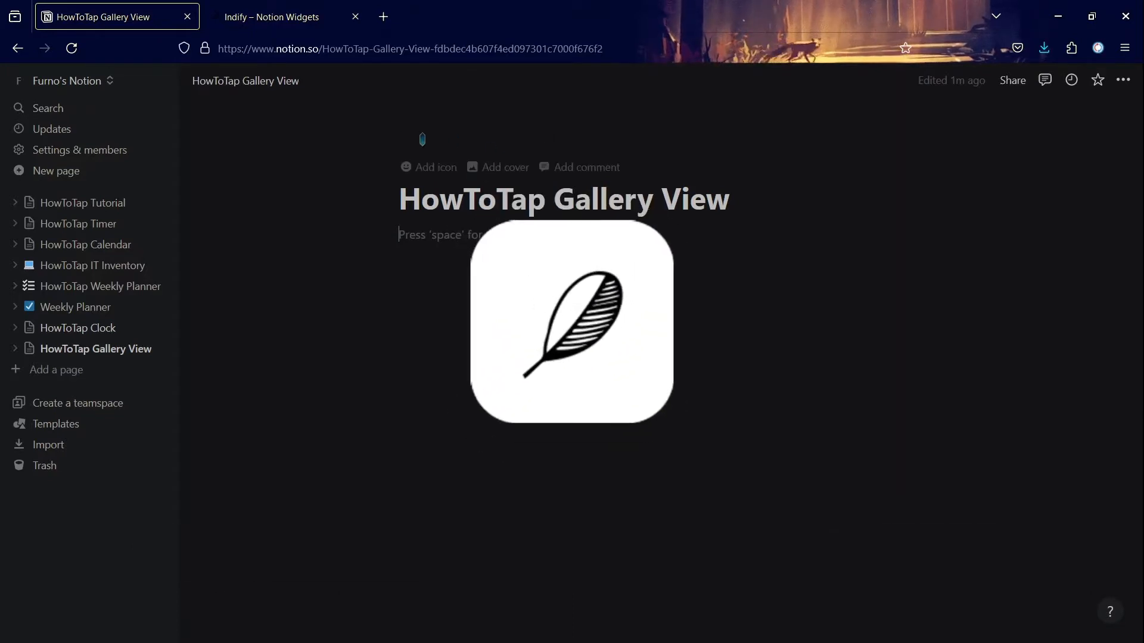
- Switch to the Indify site and look through the widgets it offers
click(261, 10)
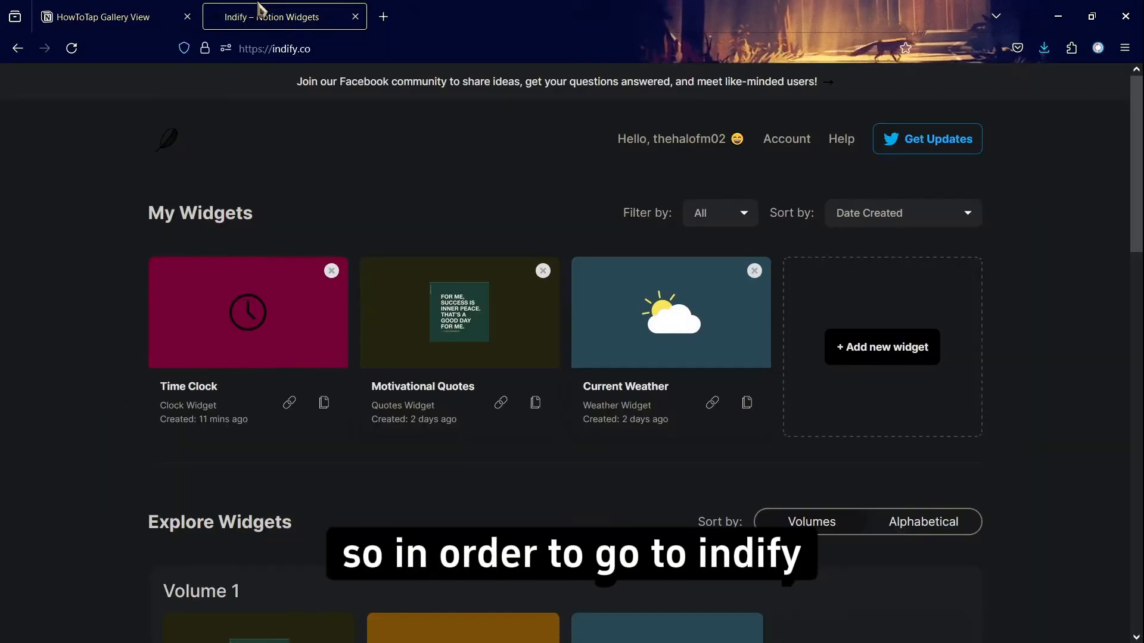
click(256, 48)
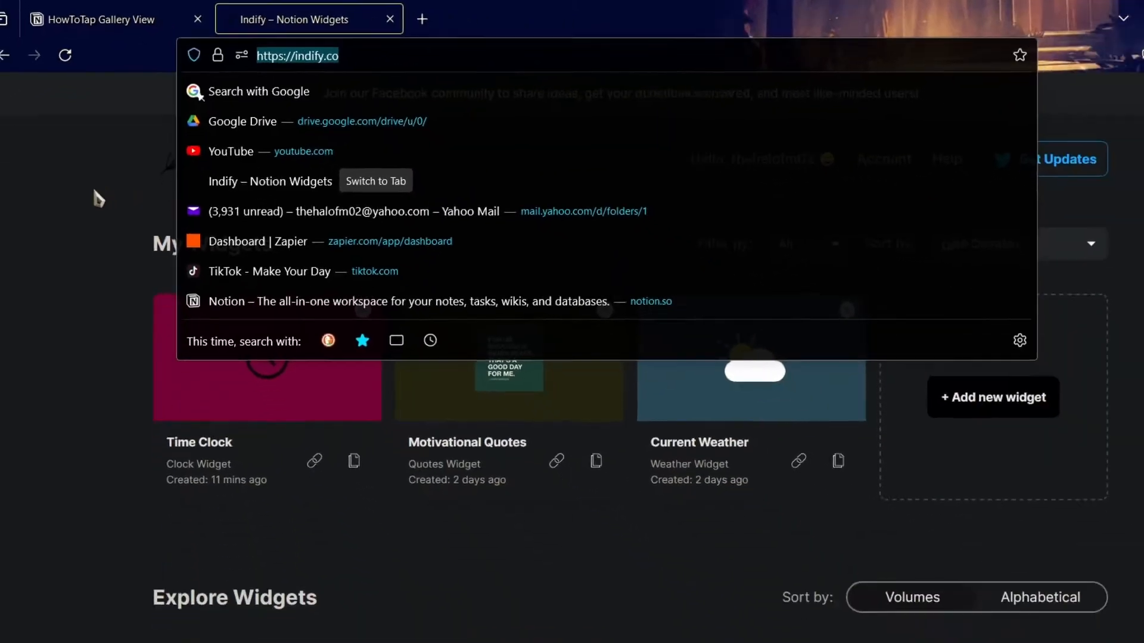
click(78, 296)
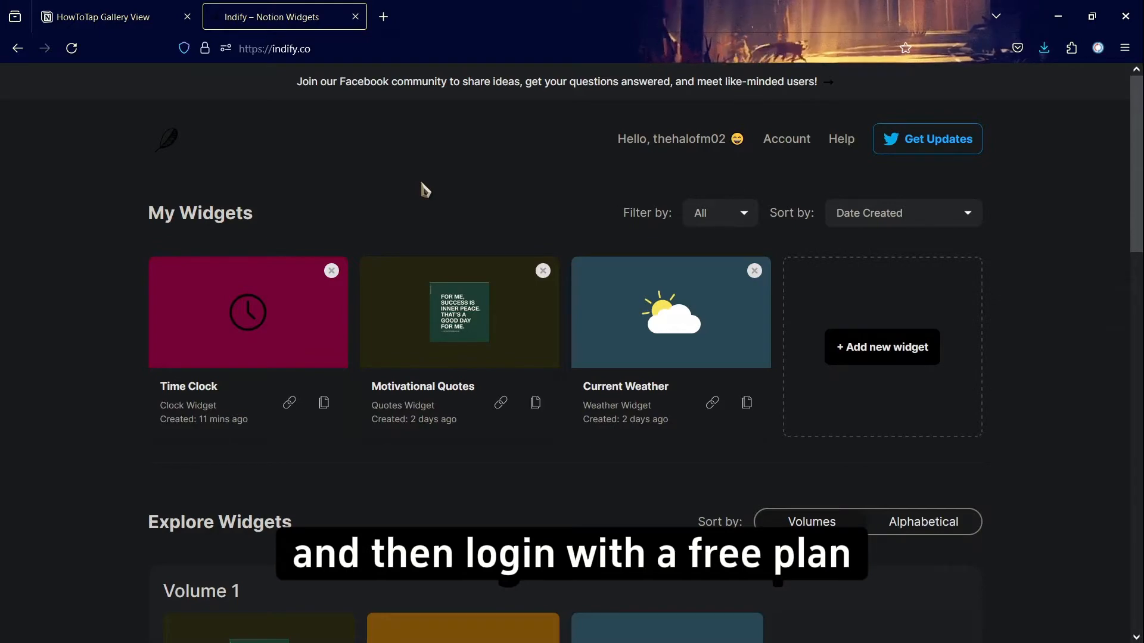
scroll(552, 259, down, 4)
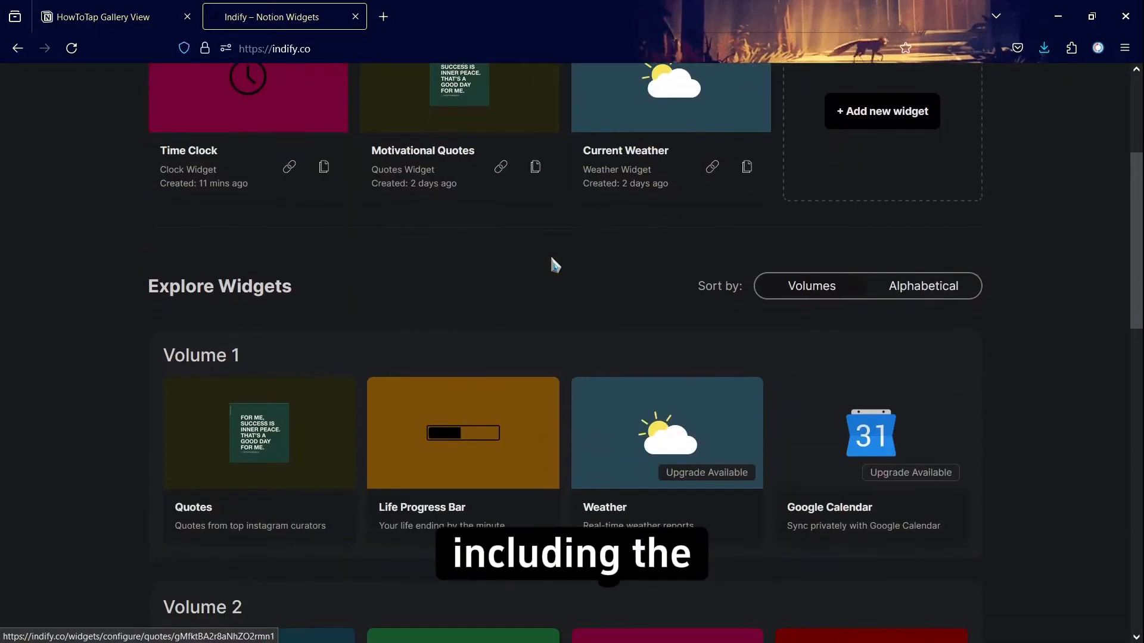
scroll(552, 264, down, 4)
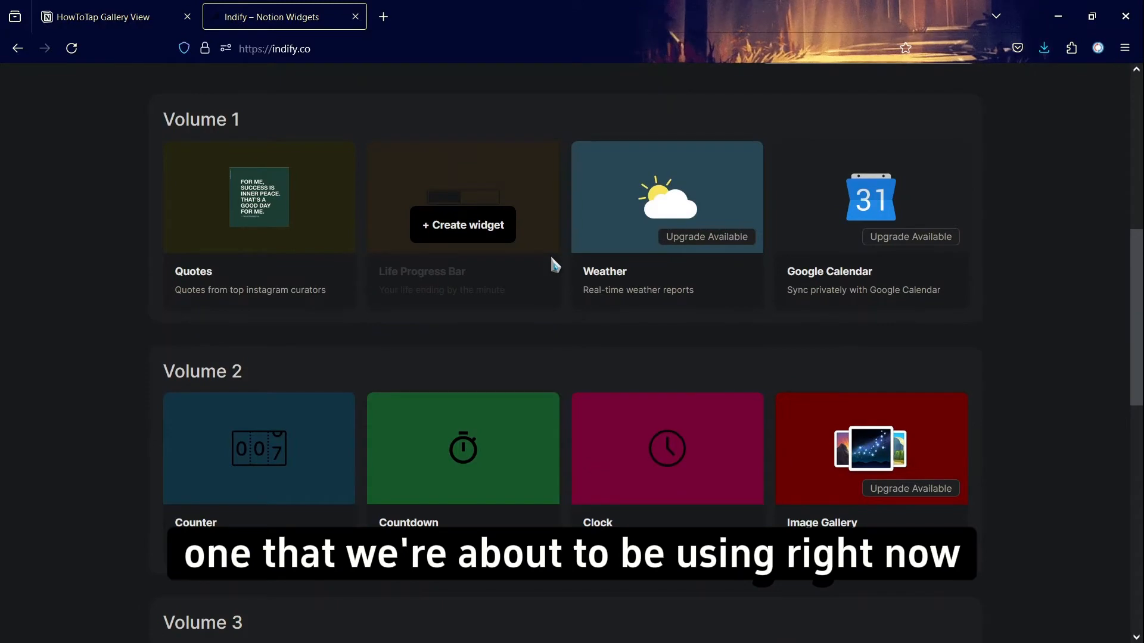
scroll(554, 264, up, 8)
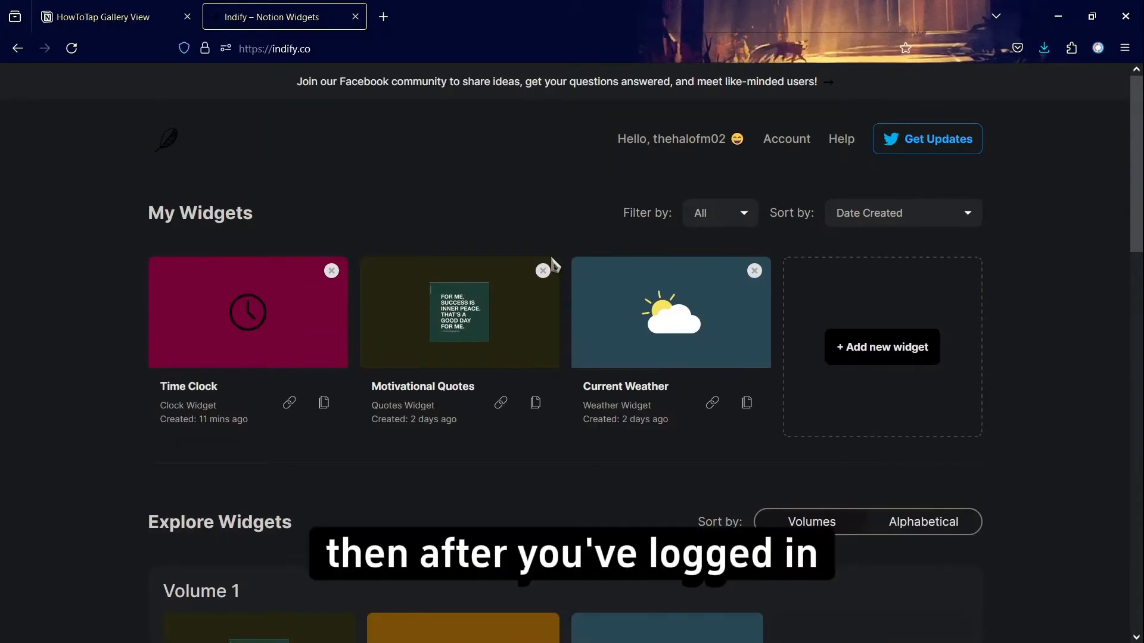
- Create a new Image Gallery widget from the Volume 2 collection with the title "Gallery View"
scroll(554, 265, down, 8)
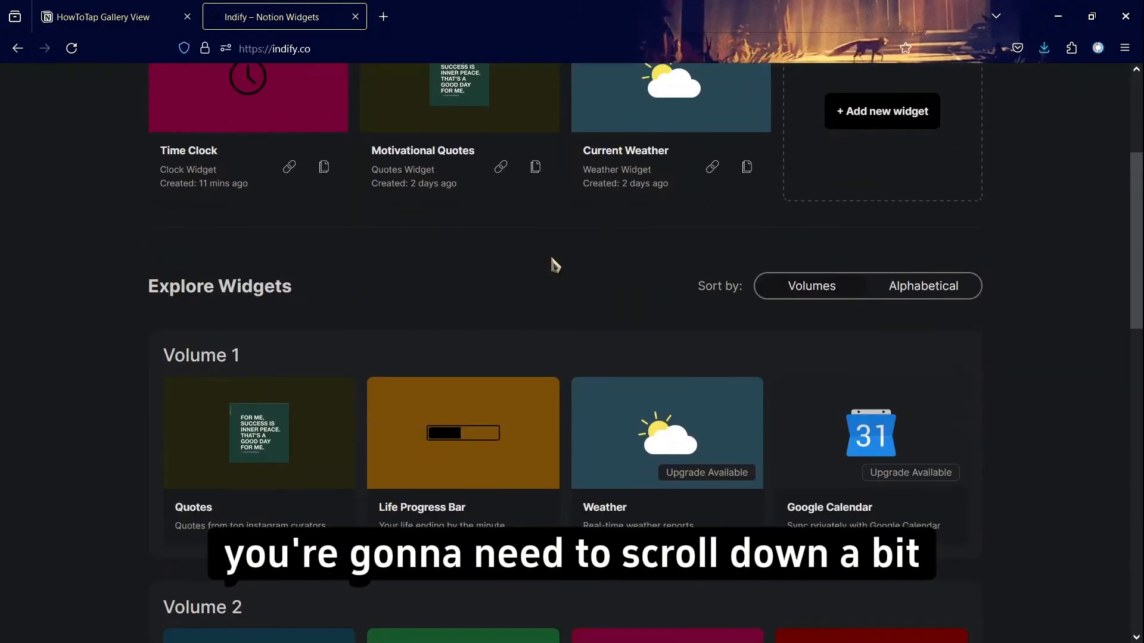
scroll(553, 264, down, 2)
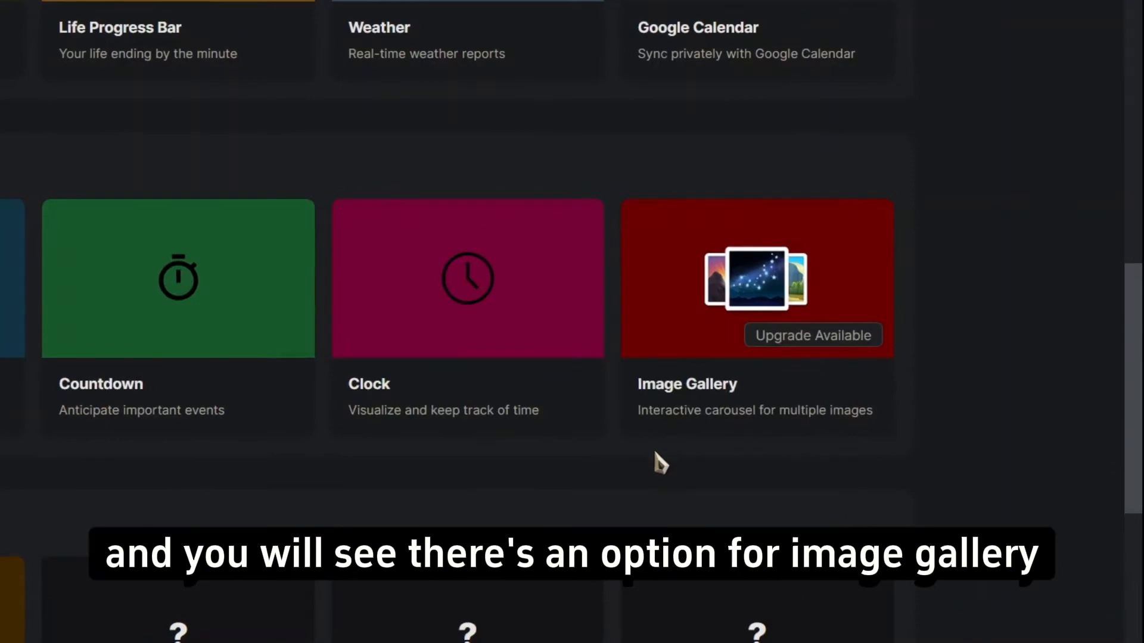
mouse_move(741, 328)
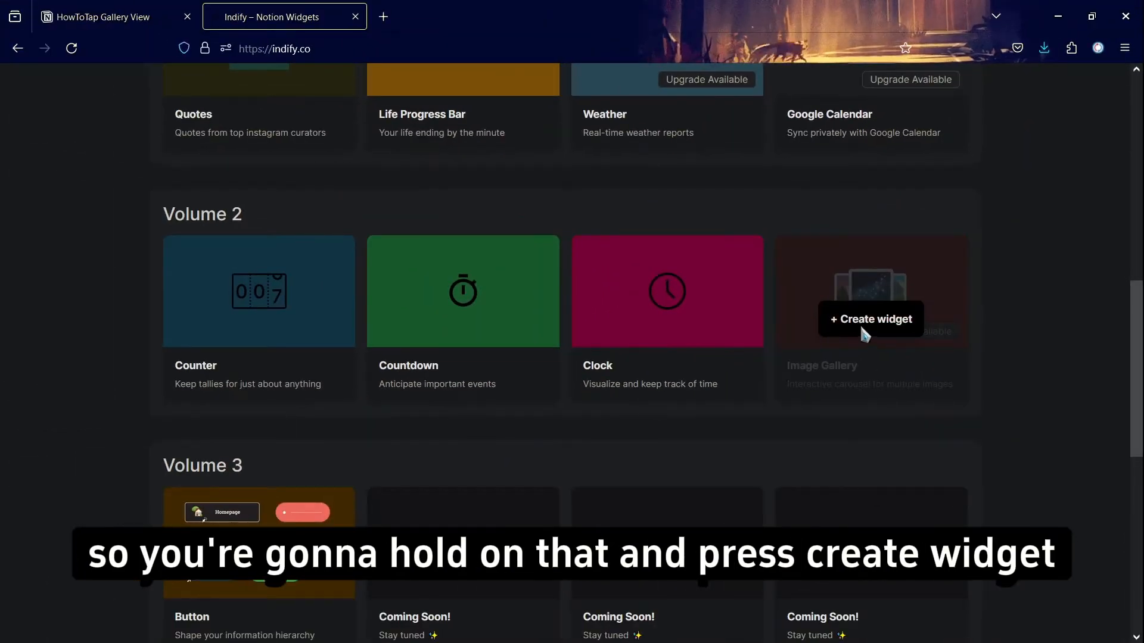
click(873, 330)
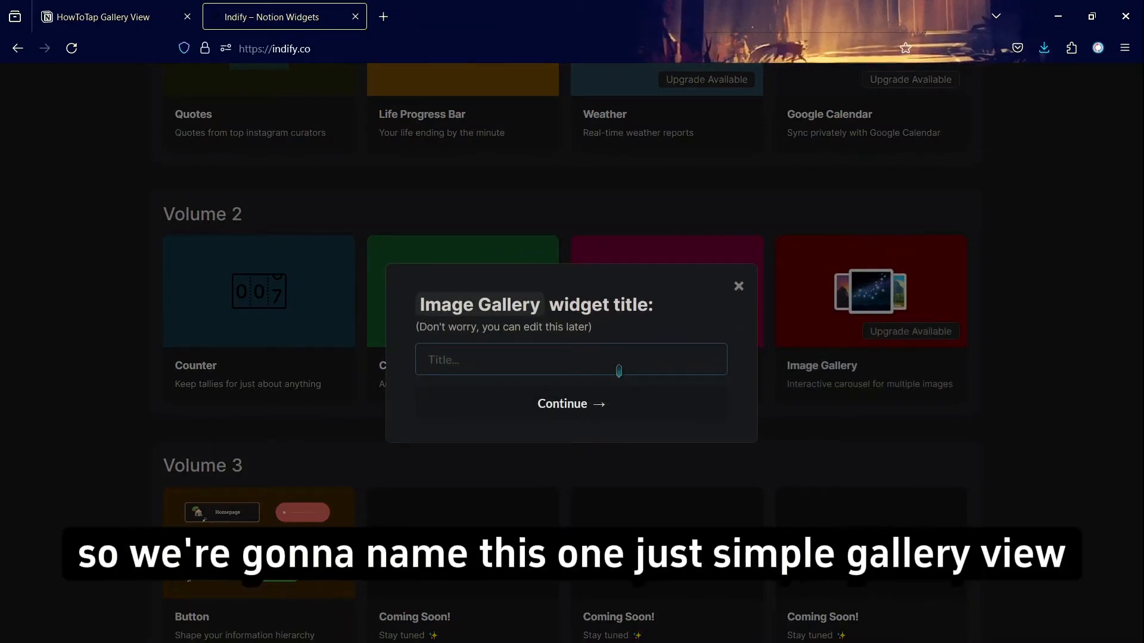
text(Gallery View)
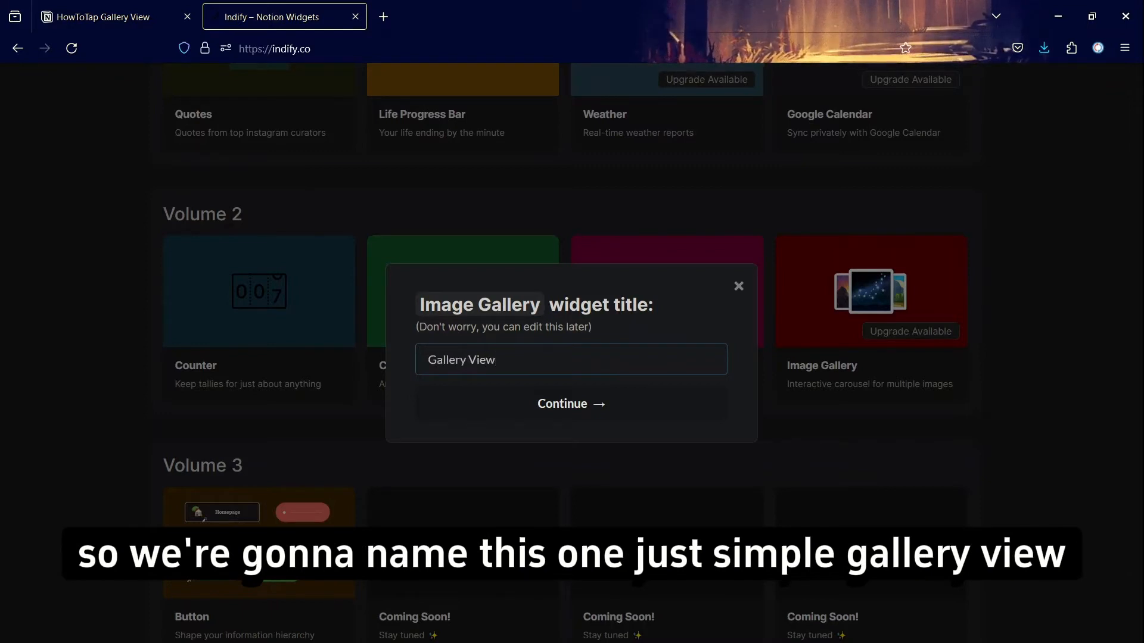
click(538, 410)
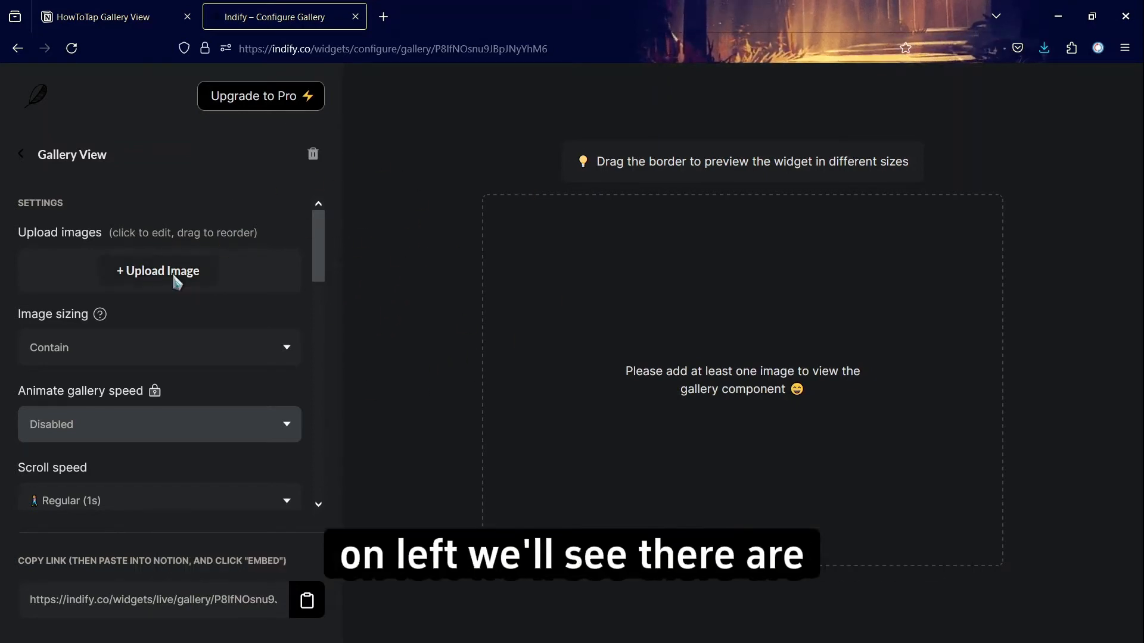
- Upload three fox pictures one by one to the Gallery View widget
scroll(177, 281, down, 10)
scroll(177, 282, up, 5)
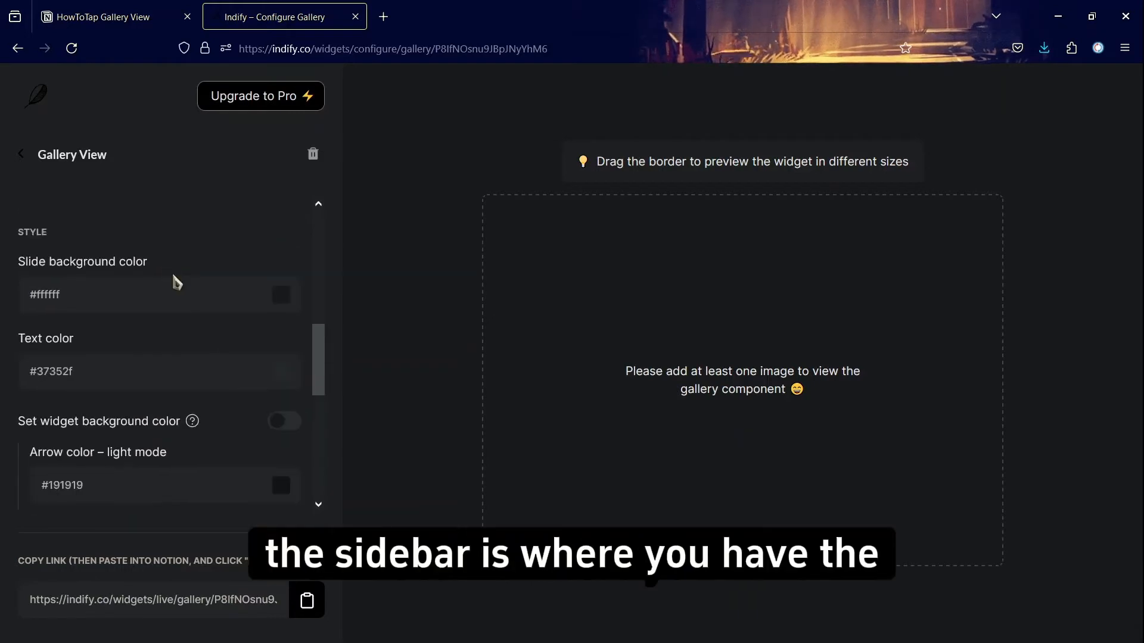
scroll(177, 281, up, 5)
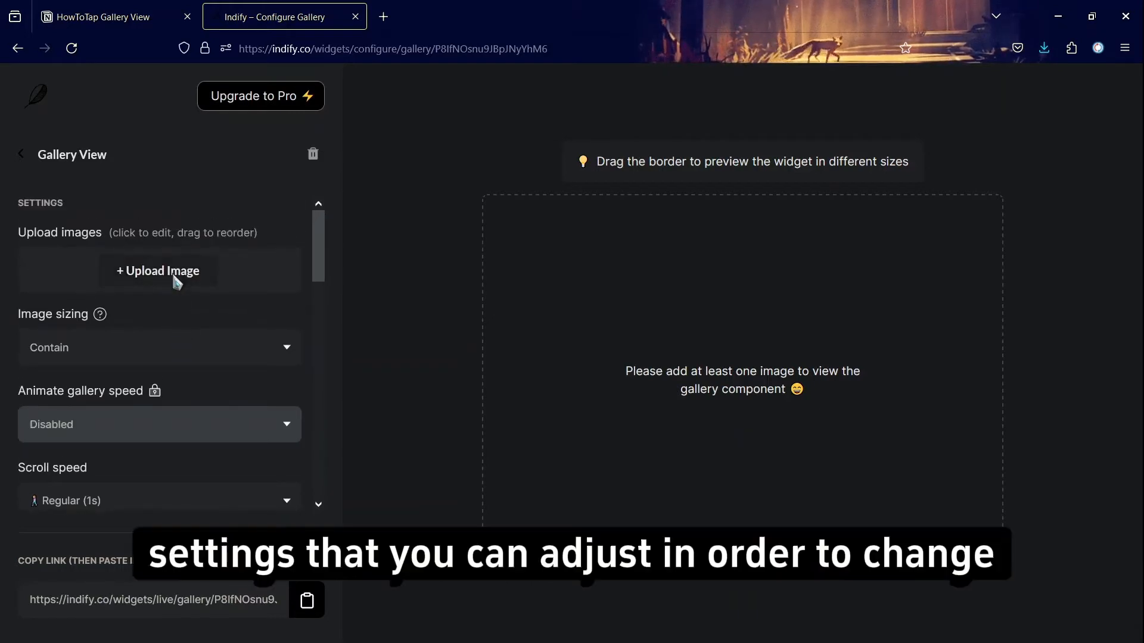
scroll(177, 282, down, 3)
scroll(177, 282, up, 3)
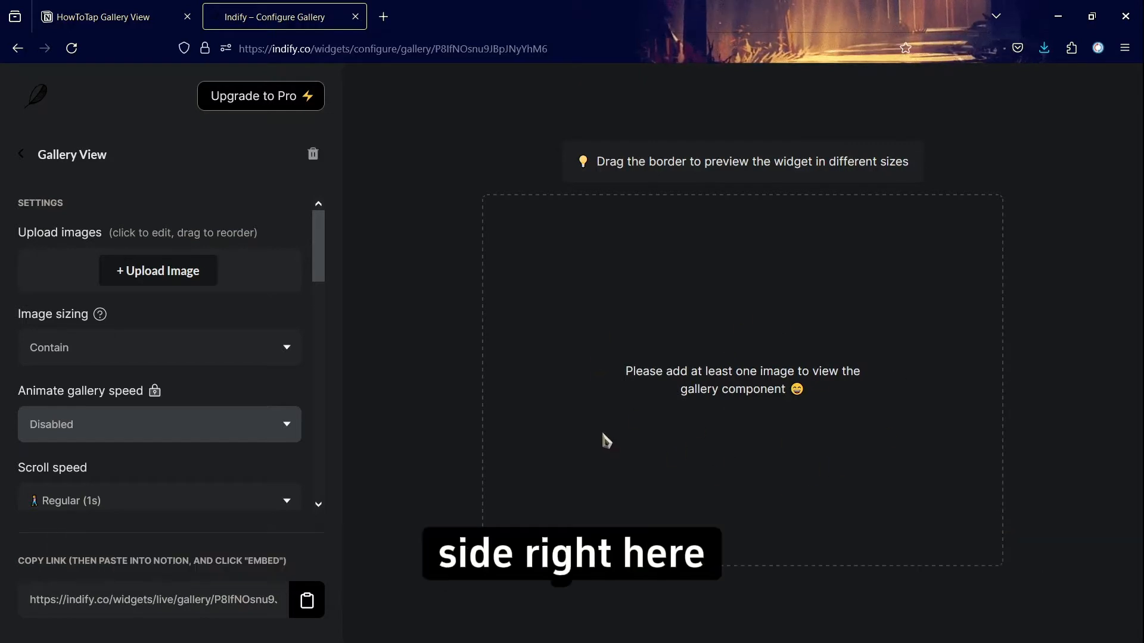
click(171, 278)
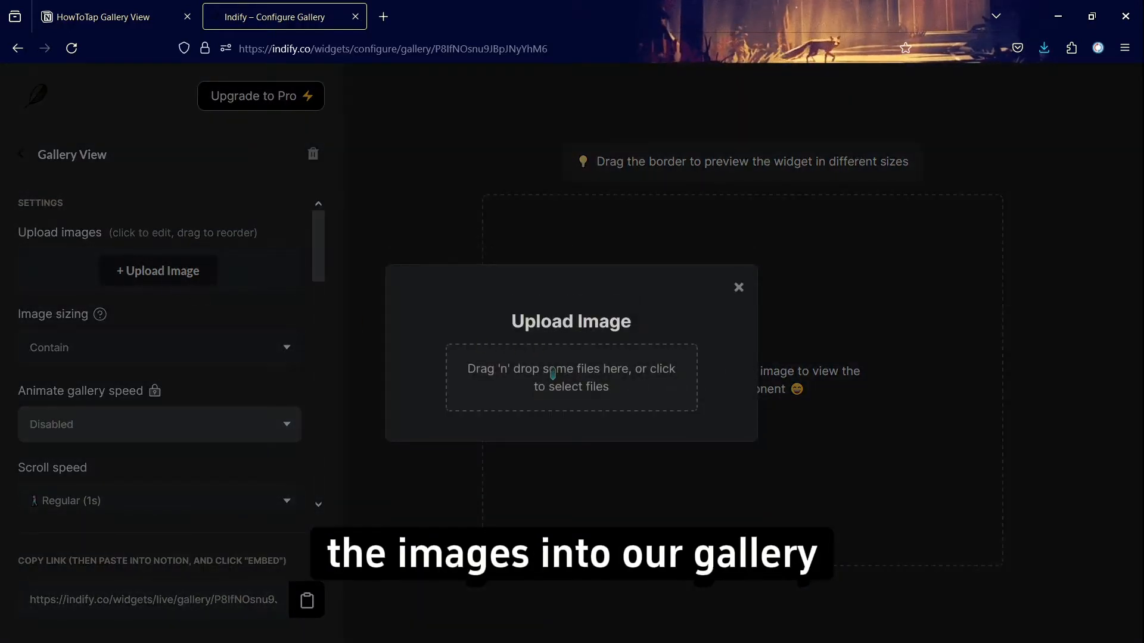
drag(1141, 341, 570, 376)
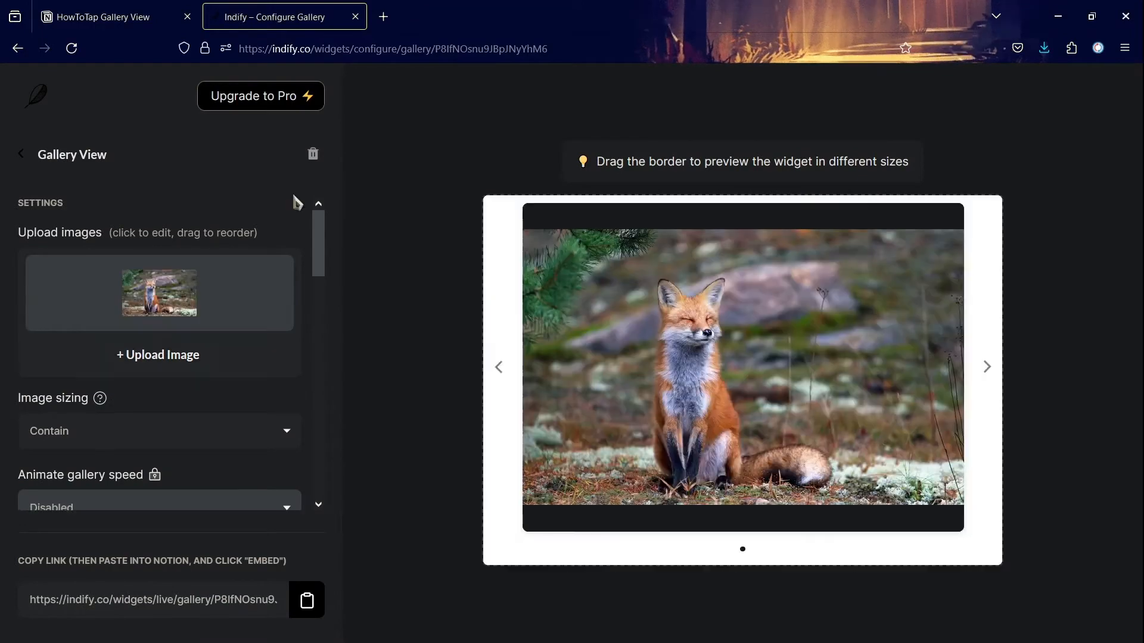
click(153, 360)
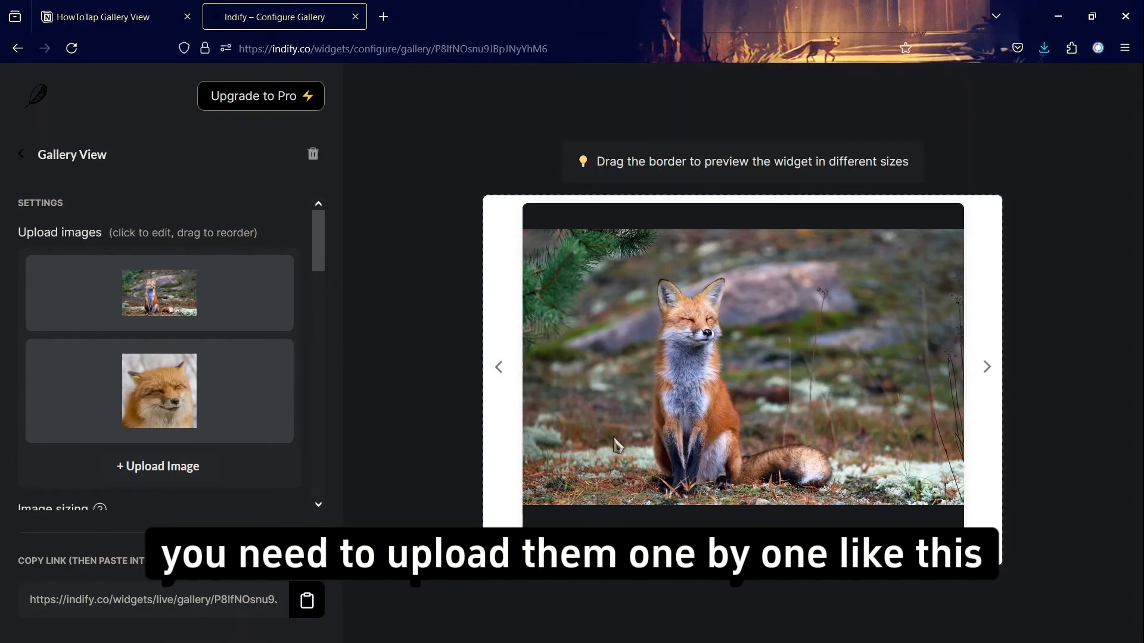
scroll(228, 430, down, 2)
click(178, 385)
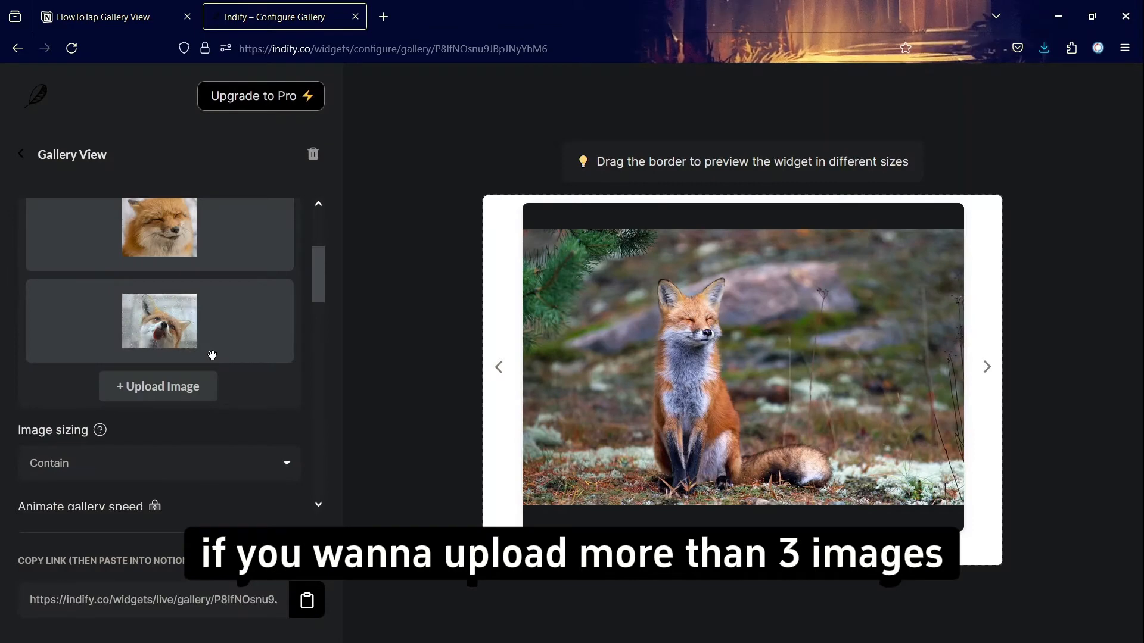
- Review the uploaded fox pictures by paging forward and back through the slides in the gallery preview
scroll(212, 355, up, 2)
scroll(179, 349, up, 2)
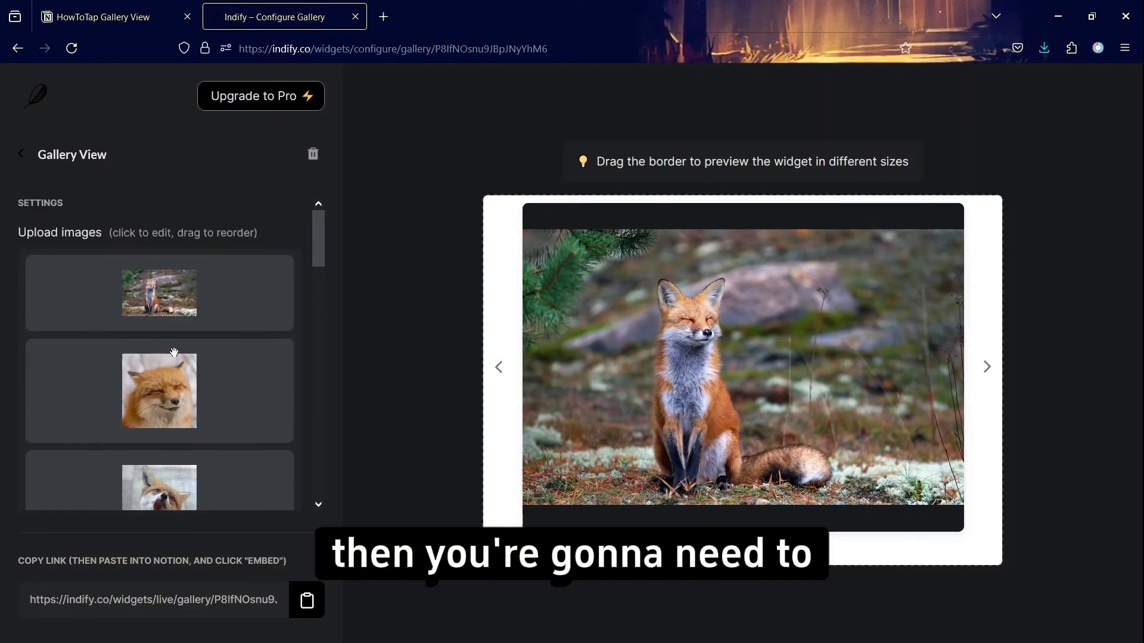
scroll(174, 352, down, 1)
scroll(173, 349, up, 1)
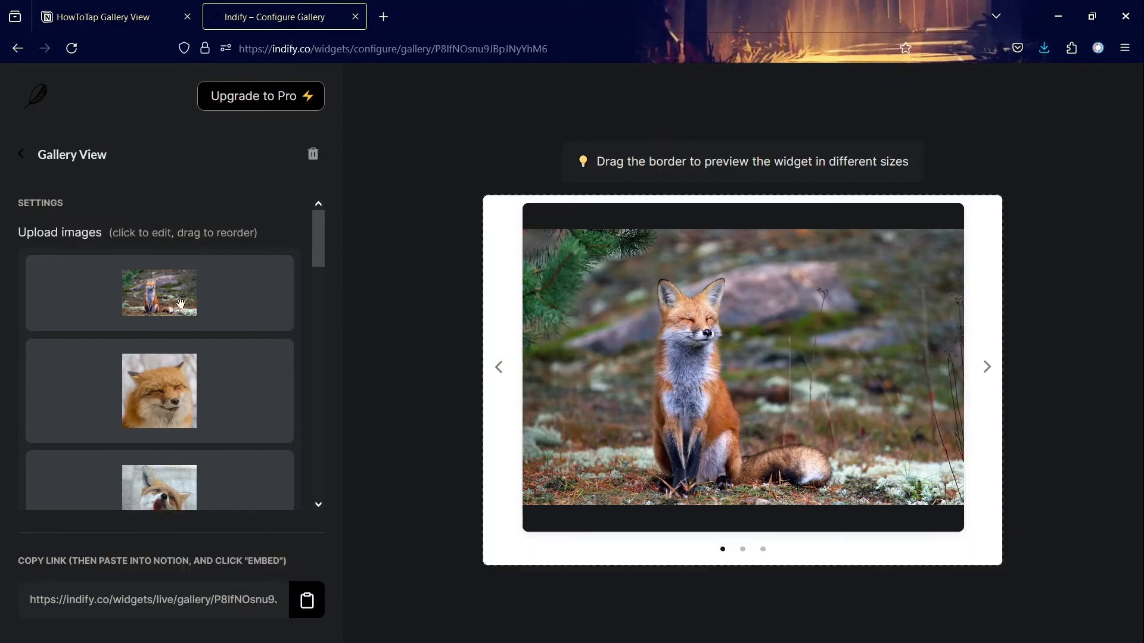
scroll(178, 297, down, 1)
scroll(182, 296, up, 1)
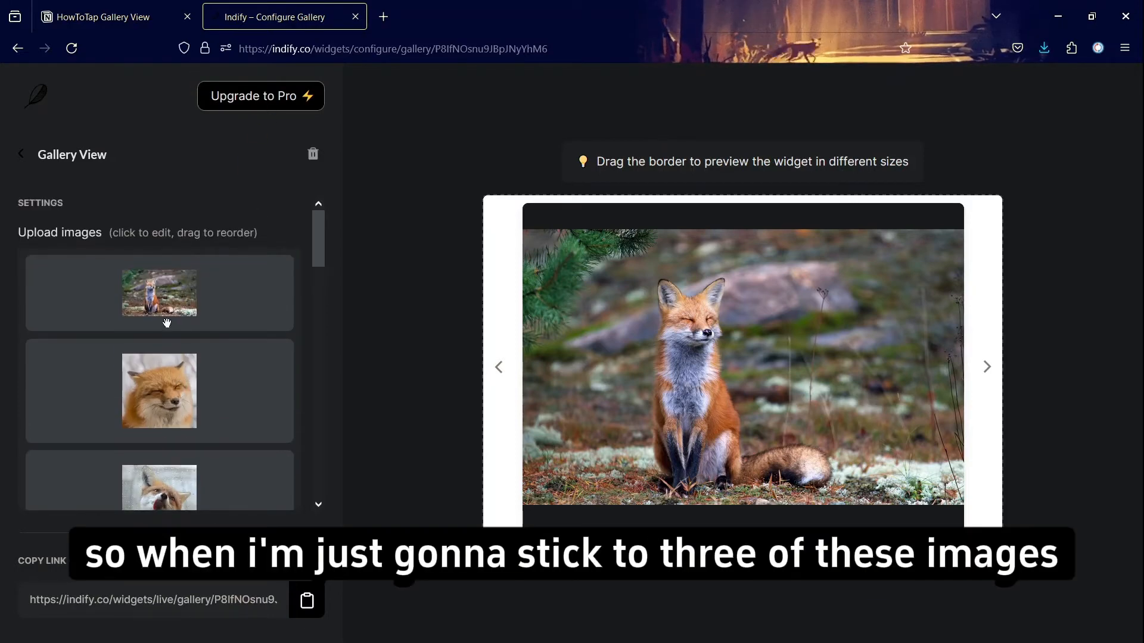
click(989, 370)
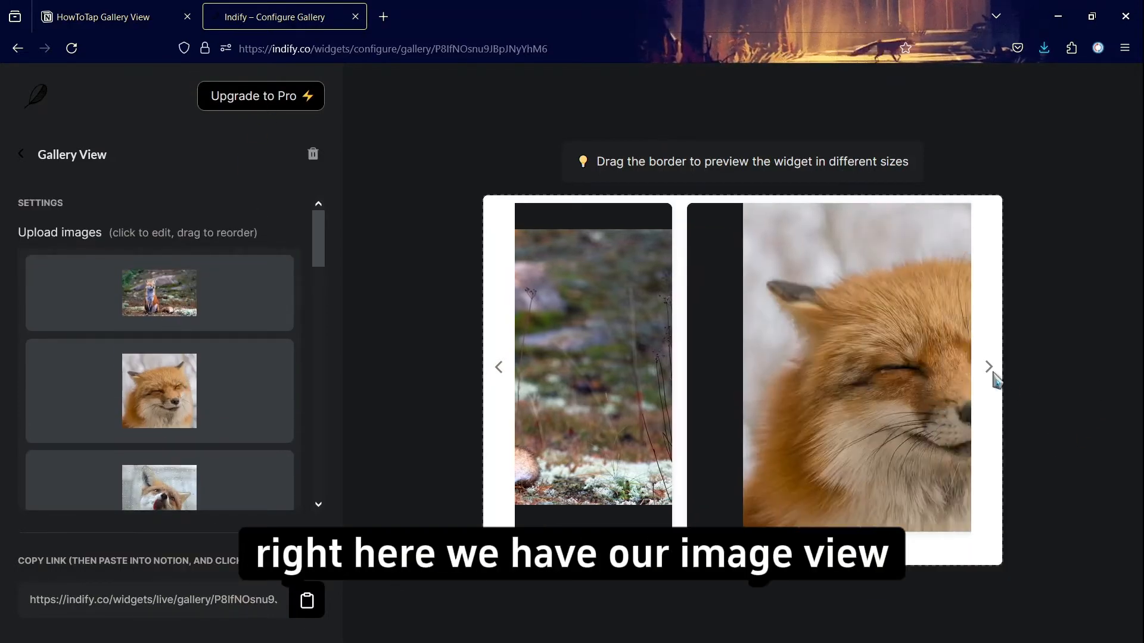
click(989, 369)
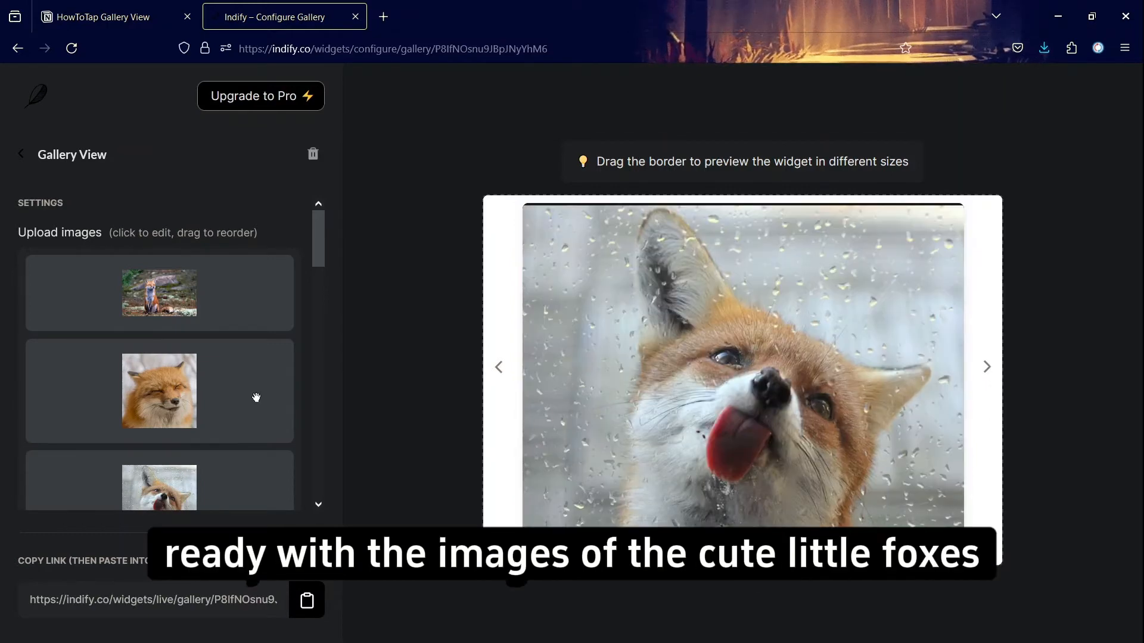
click(501, 370)
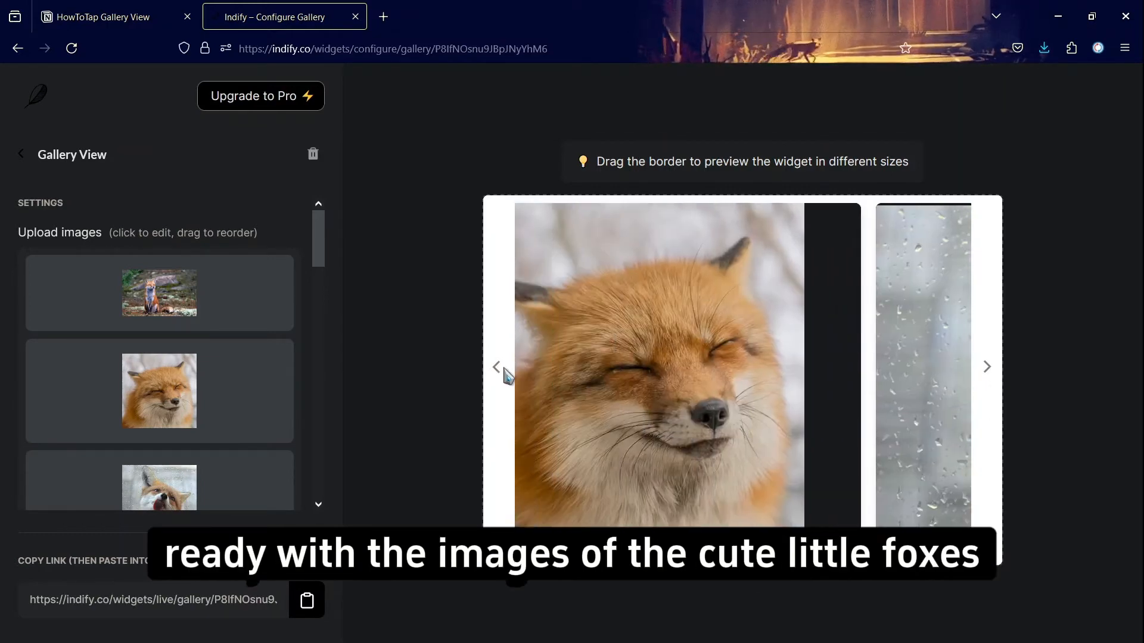
click(506, 374)
- Set the gallery's image sizing to Cover and check how the slides look in the preview
scroll(145, 324, down, 3)
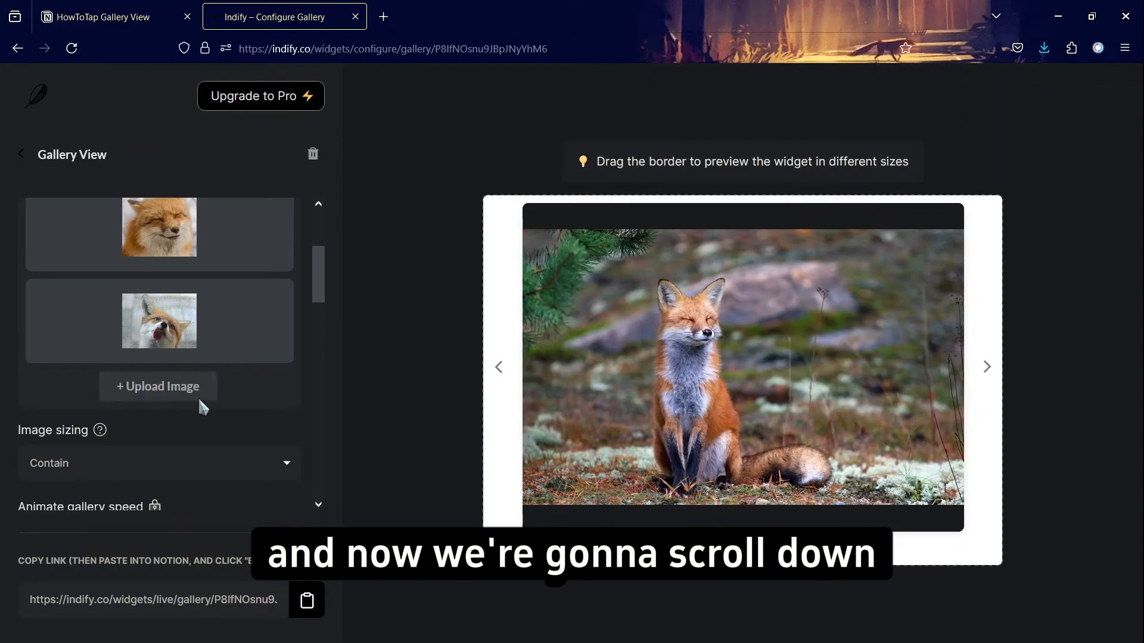
scroll(197, 398, down, 3)
scroll(167, 393, up, 3)
scroll(155, 405, down, 2)
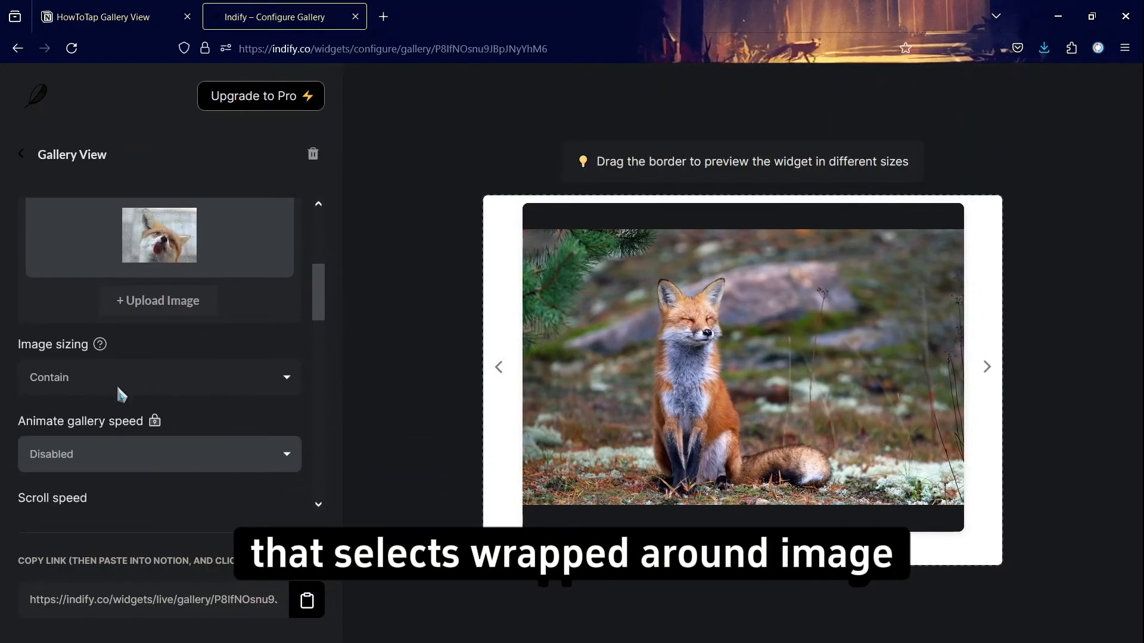
key(Down)
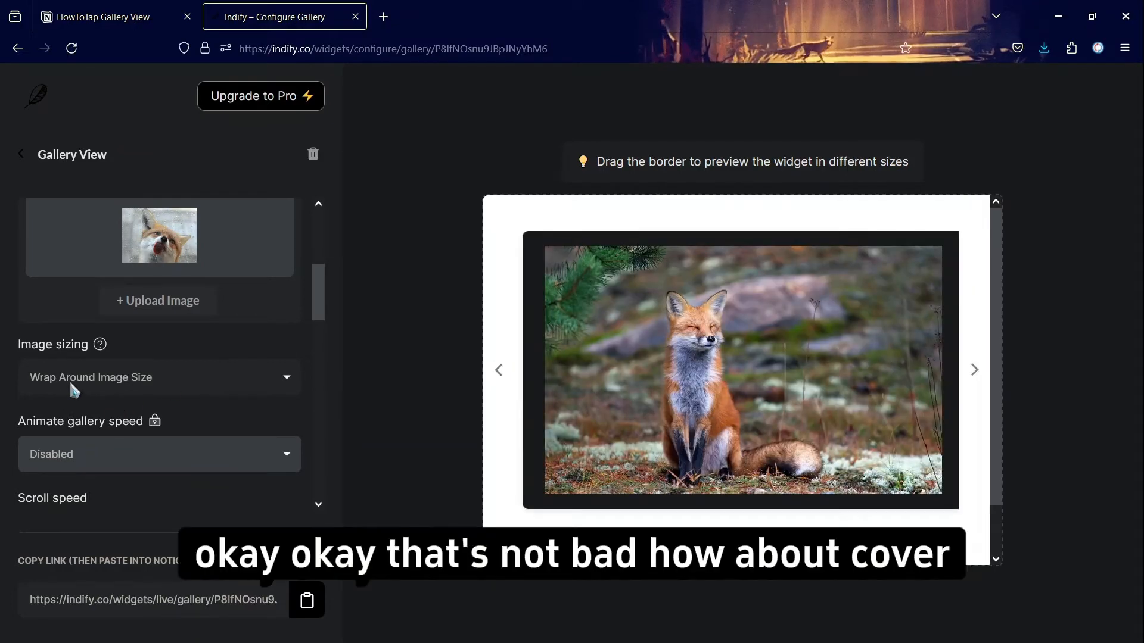
key(Down)
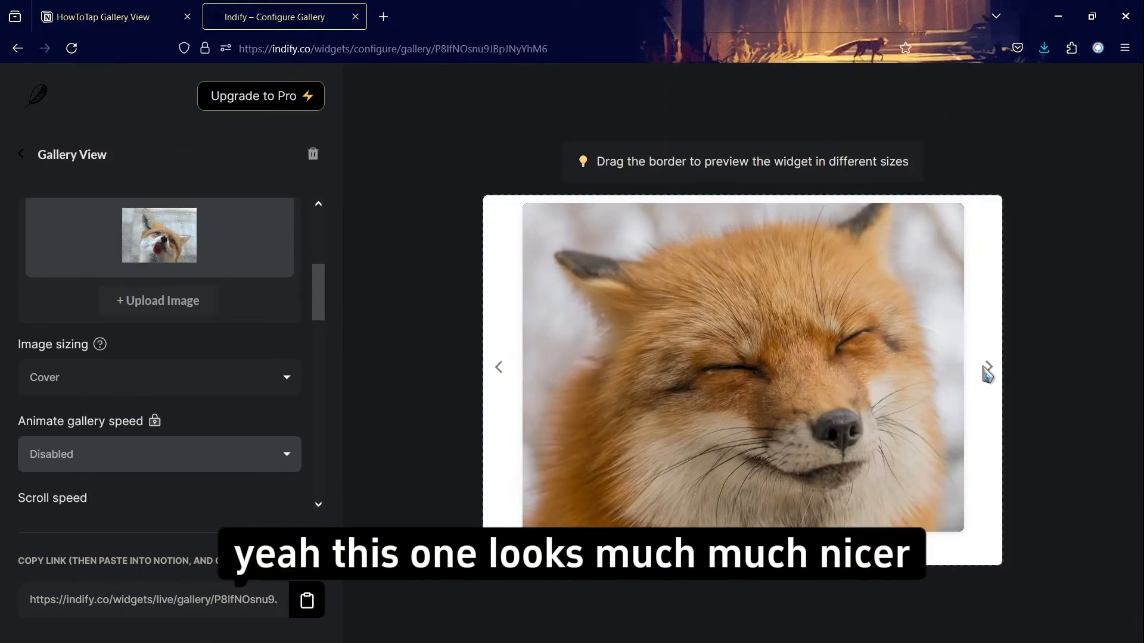
click(986, 367)
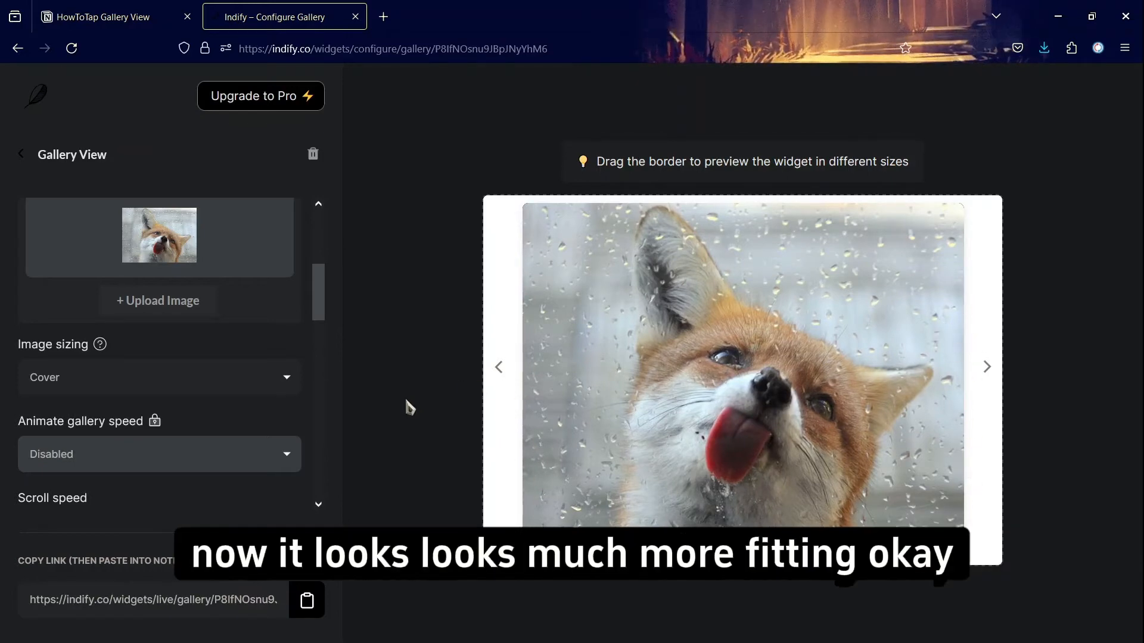
click(500, 370)
click(501, 370)
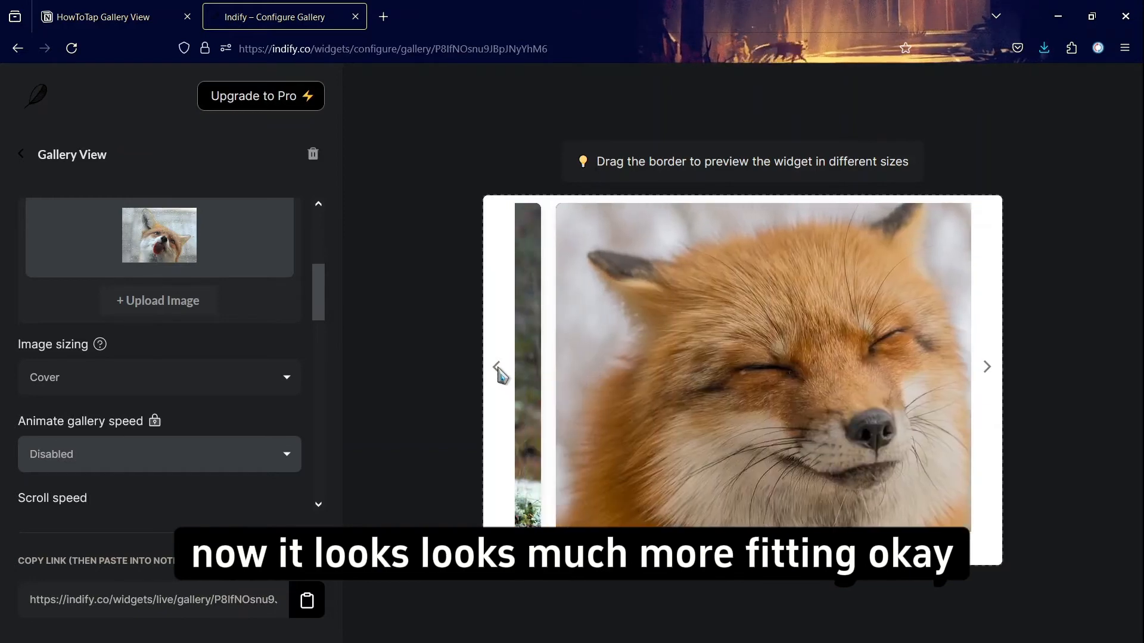
- Set the gallery's scroll speed to Very Fast (0.3s) and test the slide transitions in the preview
scroll(75, 480, down, 2)
scroll(75, 480, down, 3)
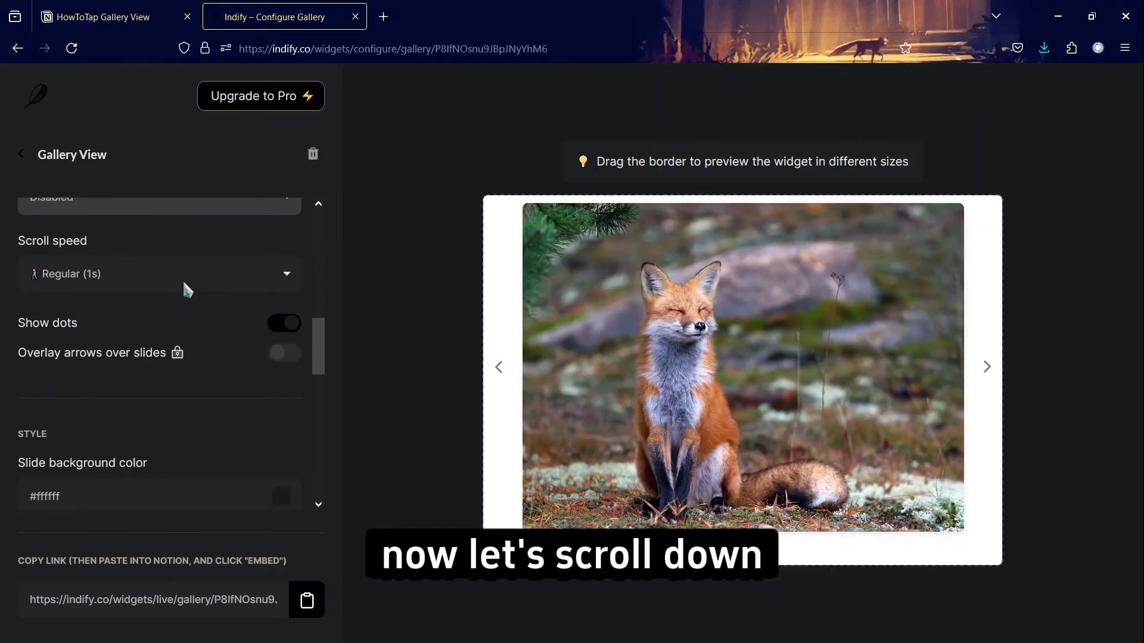
scroll(173, 355, up, 3)
scroll(129, 396, down, 1)
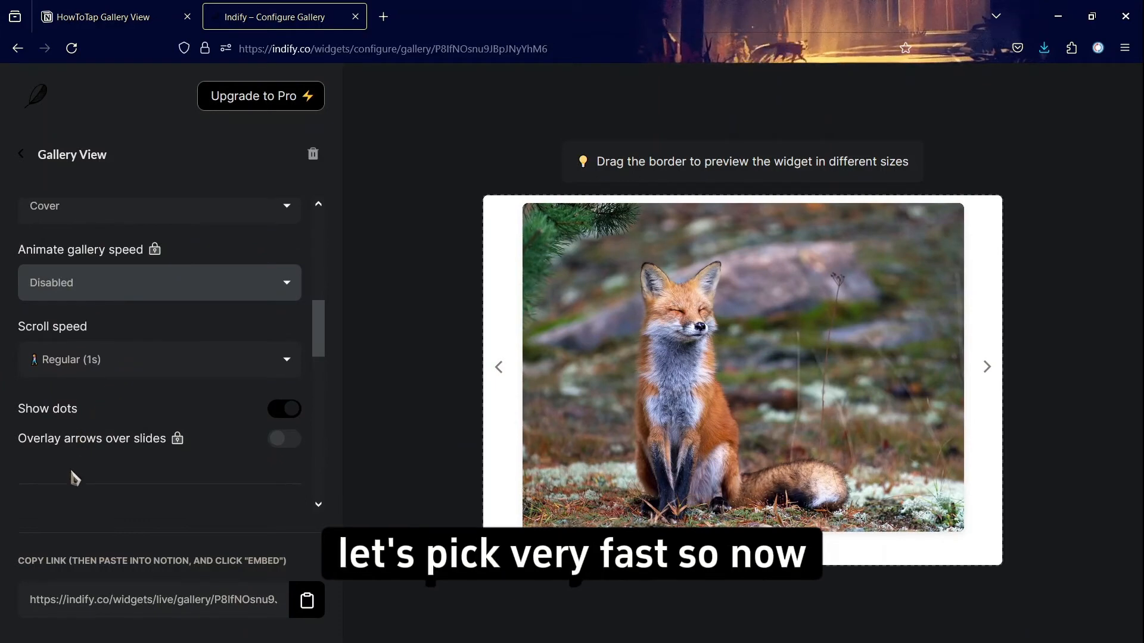
click(73, 489)
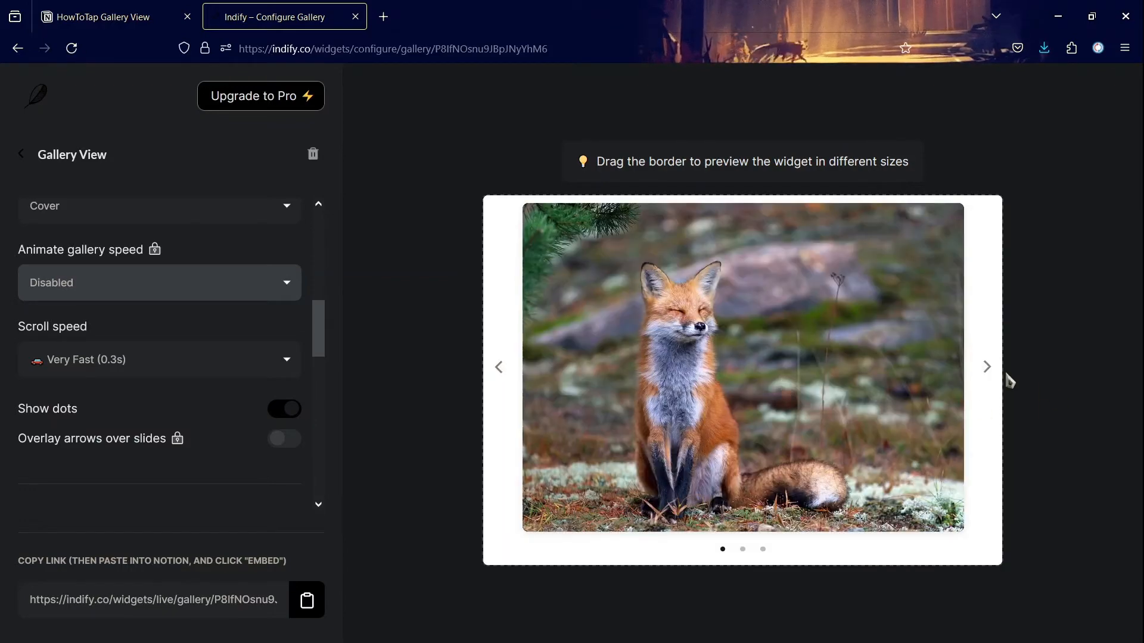
click(988, 368)
click(987, 367)
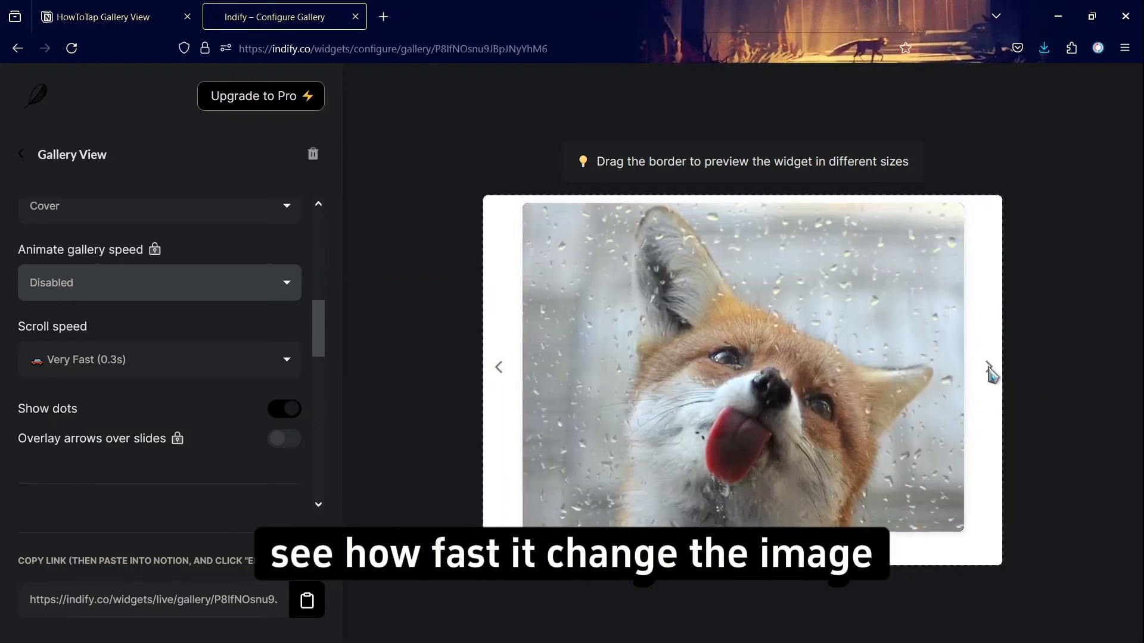
- Page repeatedly through the slides in the preview to judge the Very Fast scroll speed
click(988, 367)
click(988, 367)
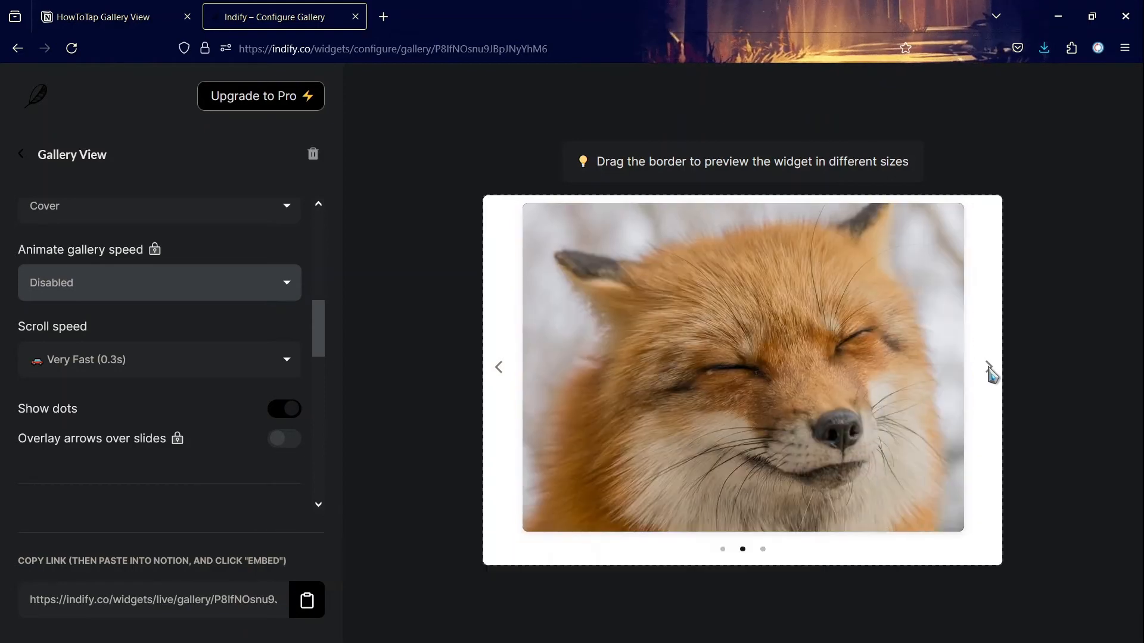
click(988, 367)
click(987, 368)
click(988, 367)
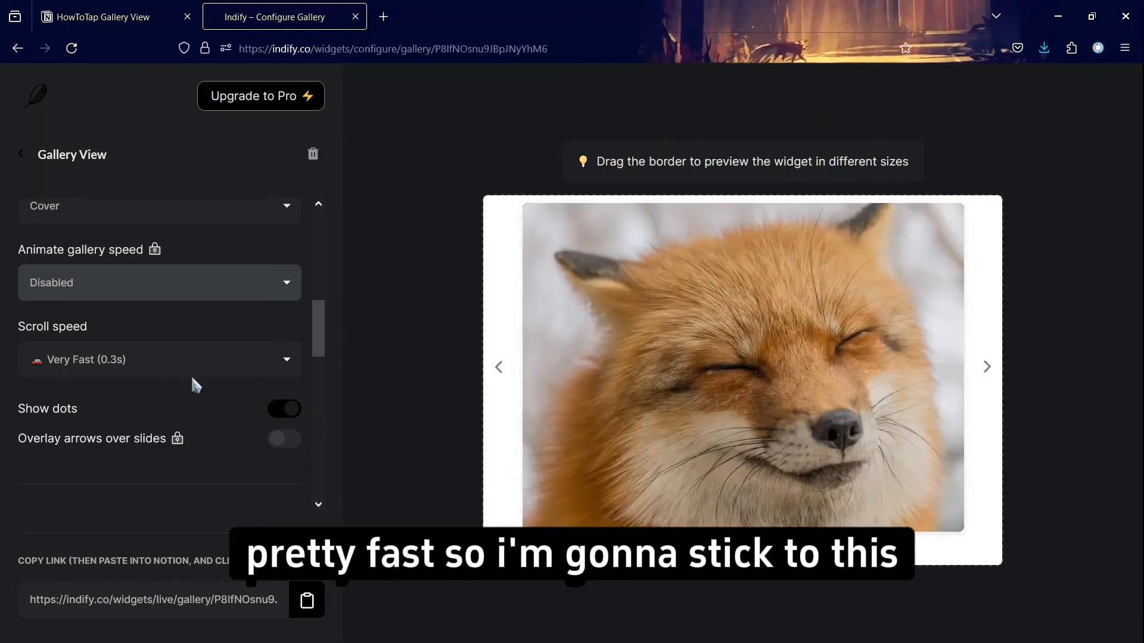
- Turn off the gallery's dots and check slide navigation in the preview by paging backward and forward
scroll(195, 386, down, 2)
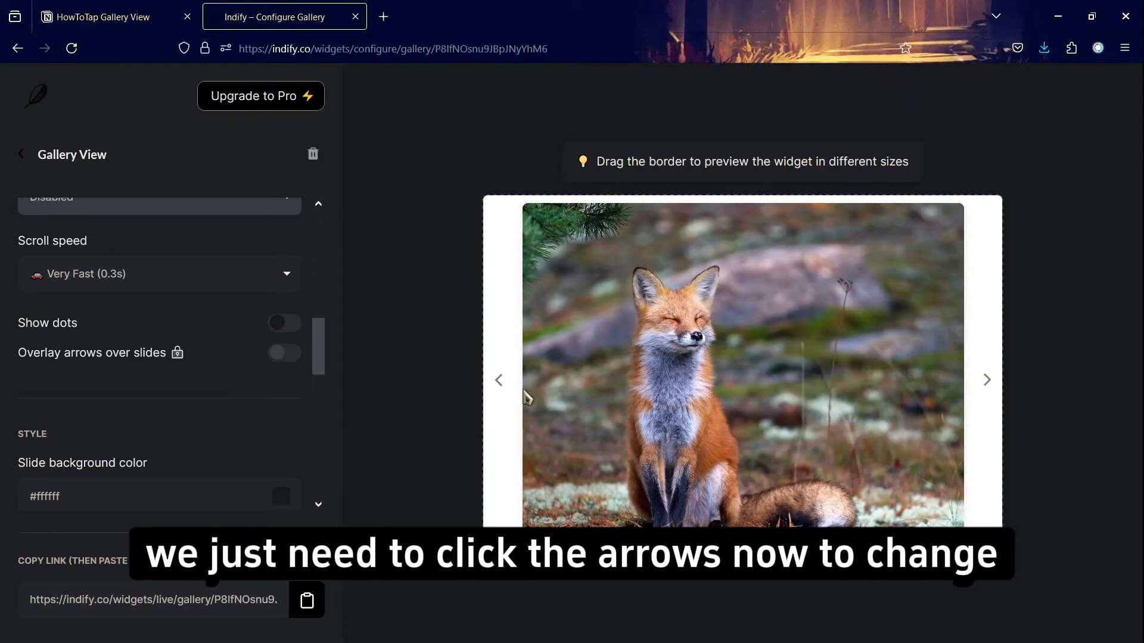
click(498, 380)
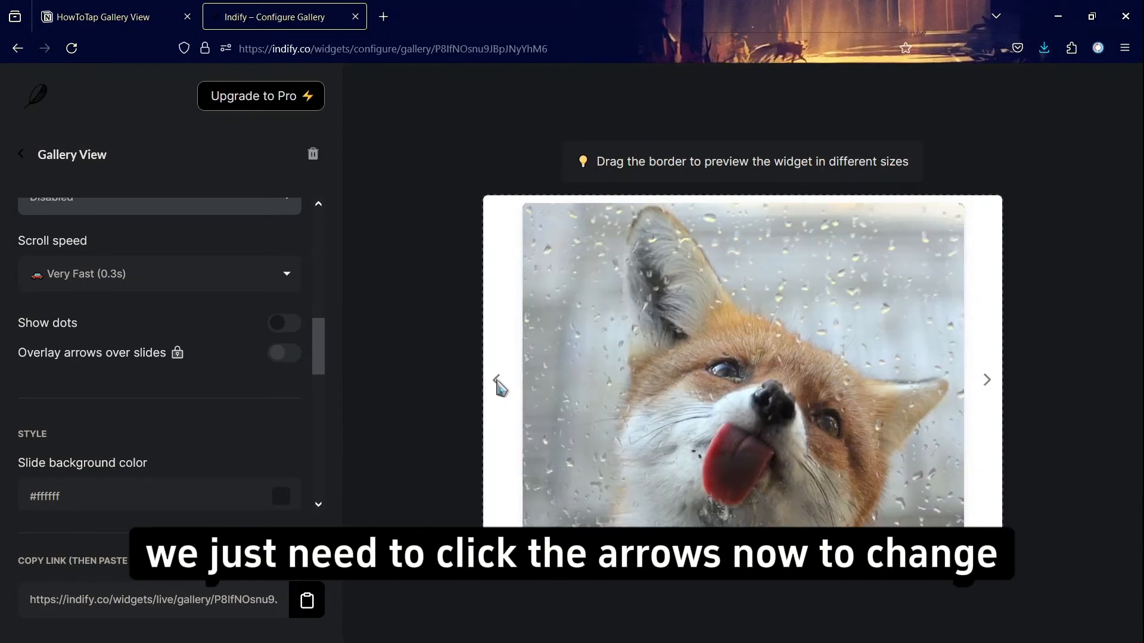
click(498, 380)
click(498, 380)
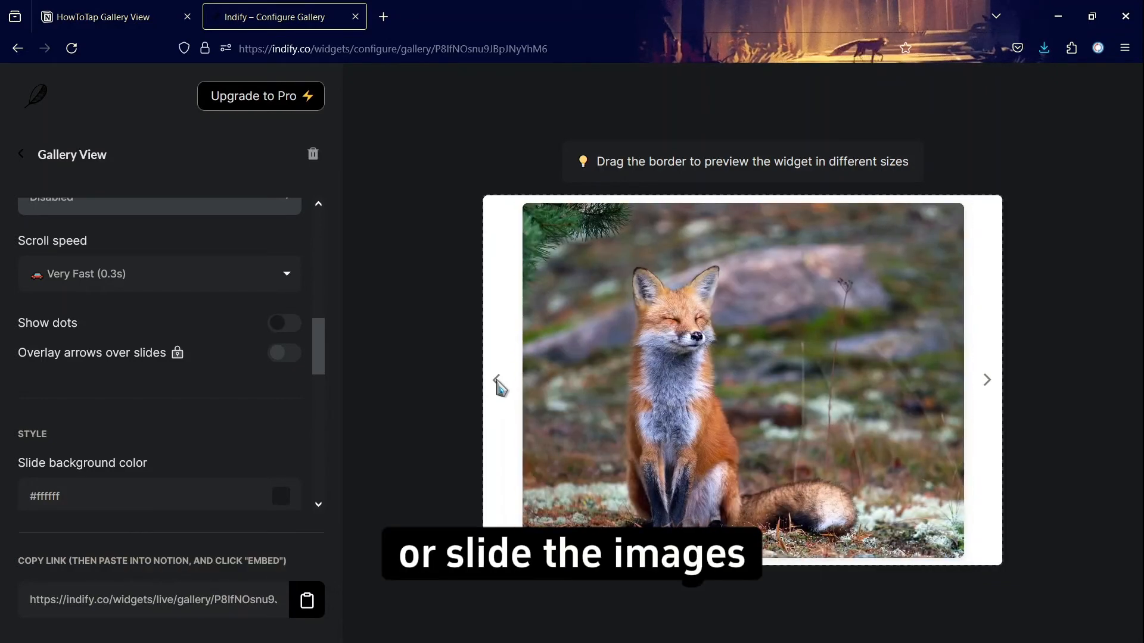
click(498, 380)
click(988, 381)
click(988, 379)
- Set the slide background color to the Notion Dark orange, #d9730d
scroll(238, 417, down, 3)
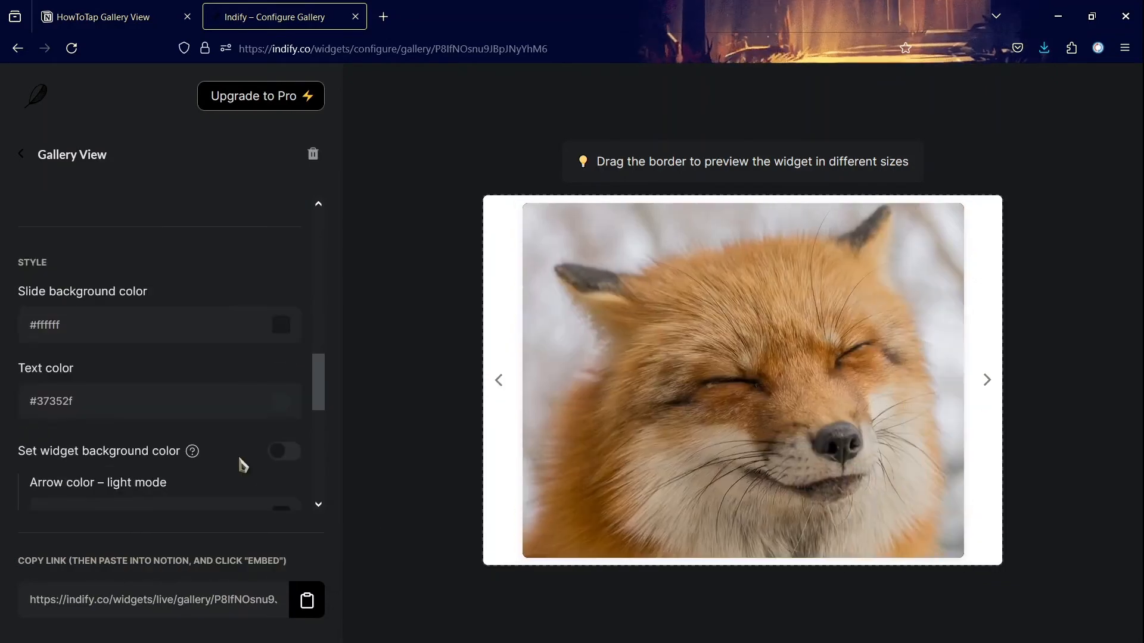
click(281, 326)
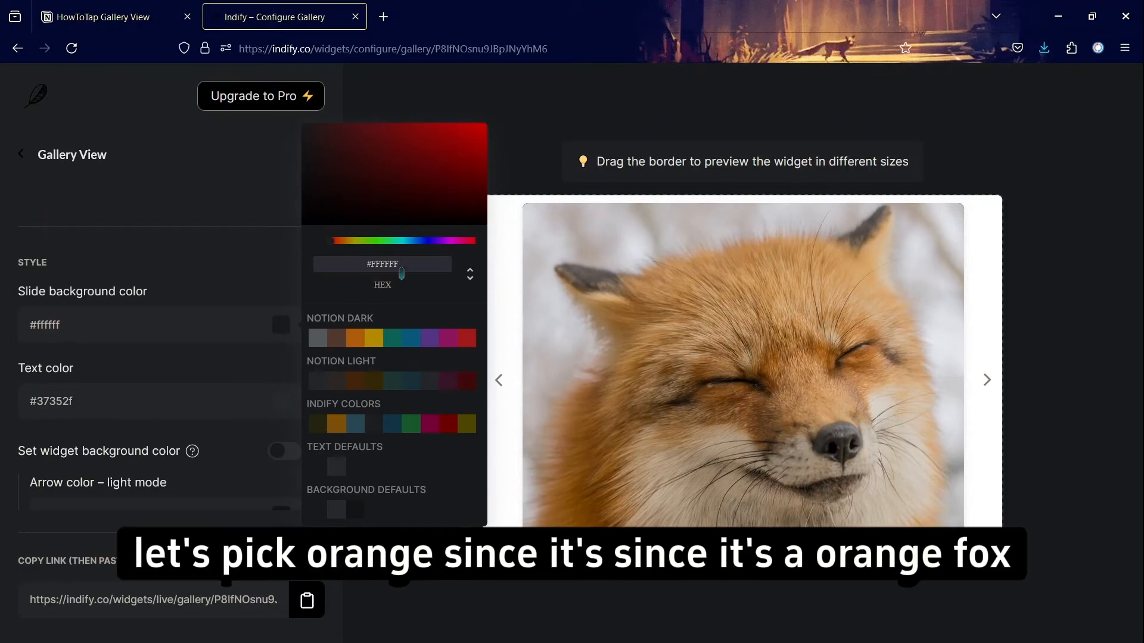
click(361, 337)
click(629, 378)
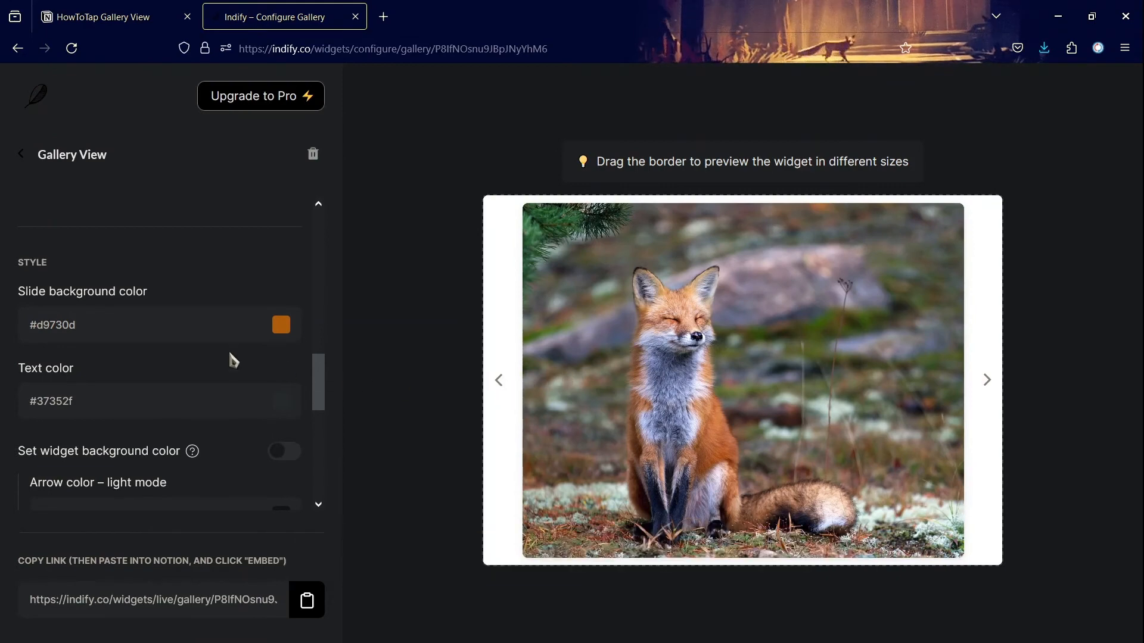
- Try the Contain image sizing to check the orange slide background behind the picture, and return the sizing to Cover
scroll(231, 359, down, 3)
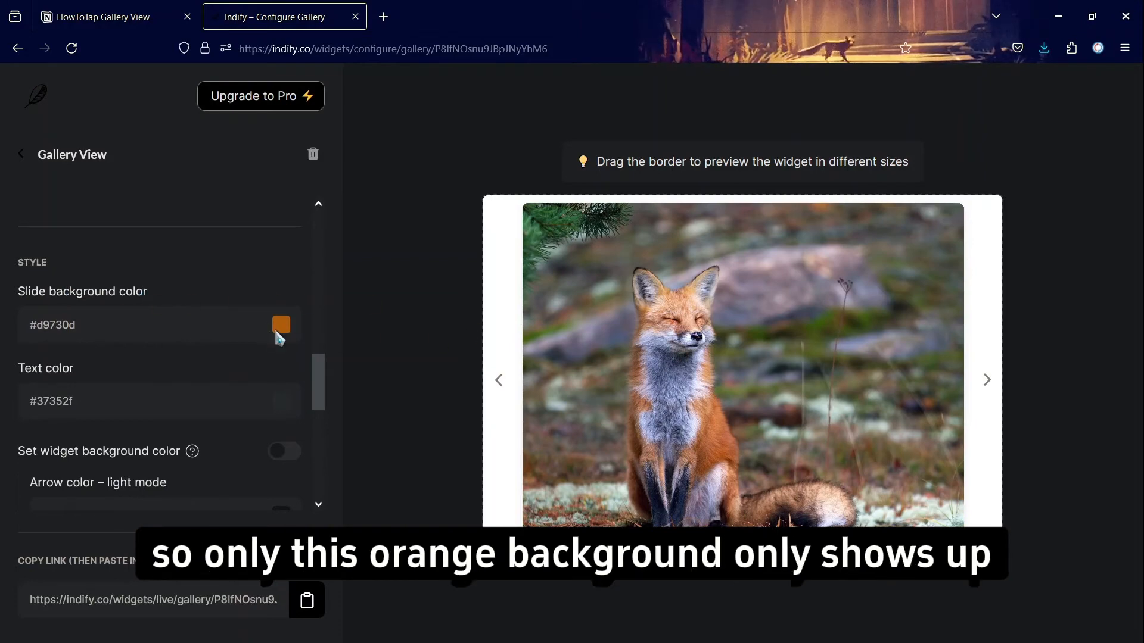
click(277, 334)
click(713, 463)
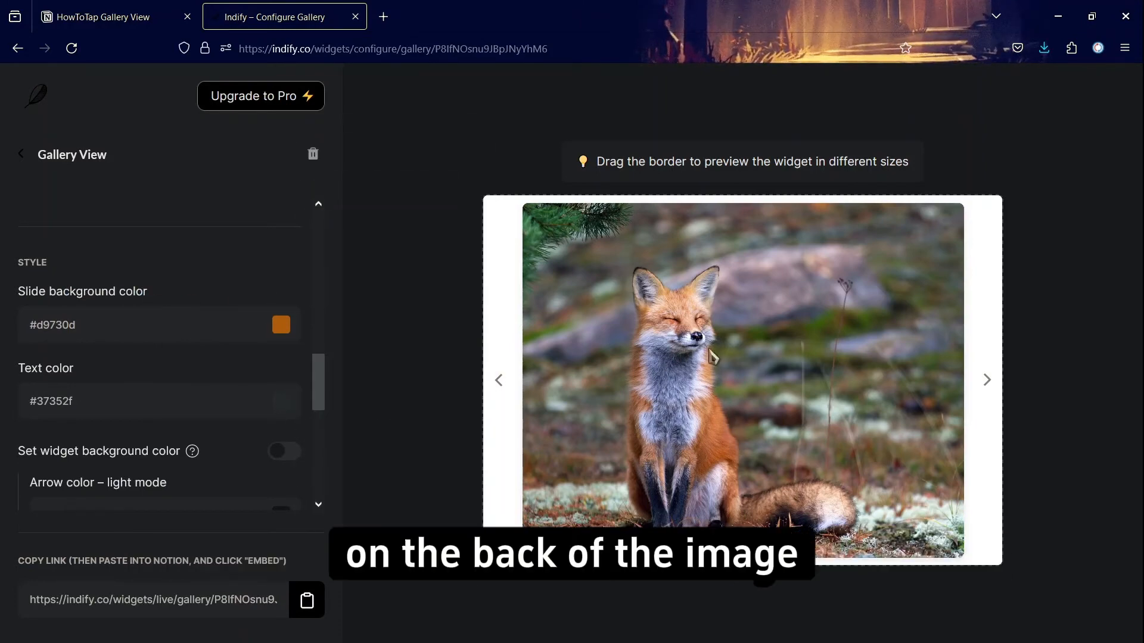
scroll(237, 370, up, 5)
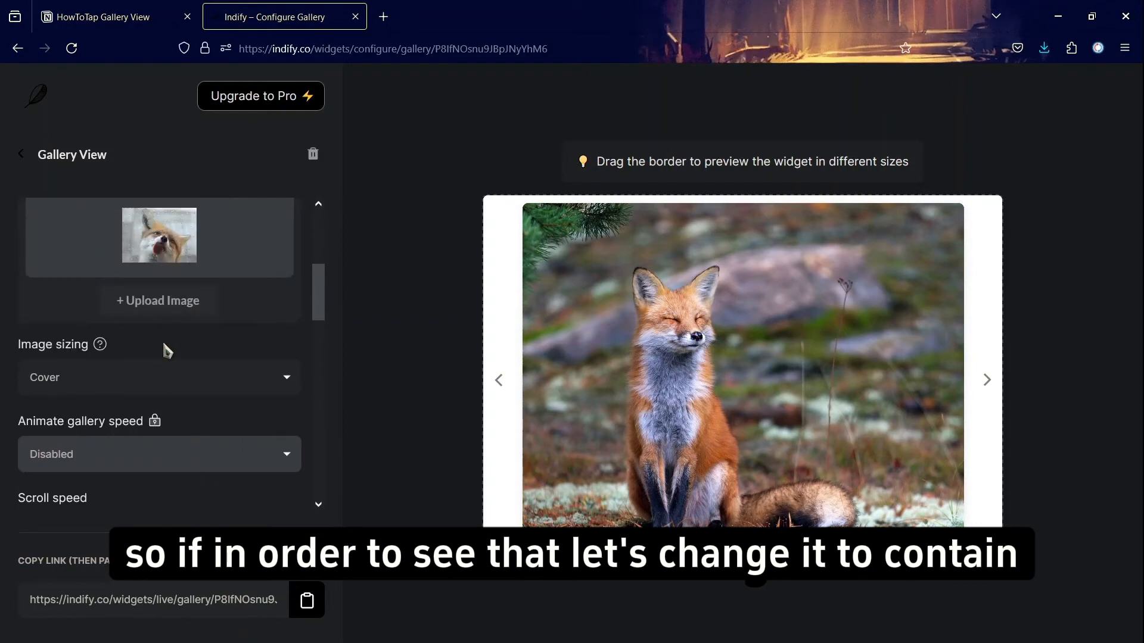
click(123, 382)
click(41, 410)
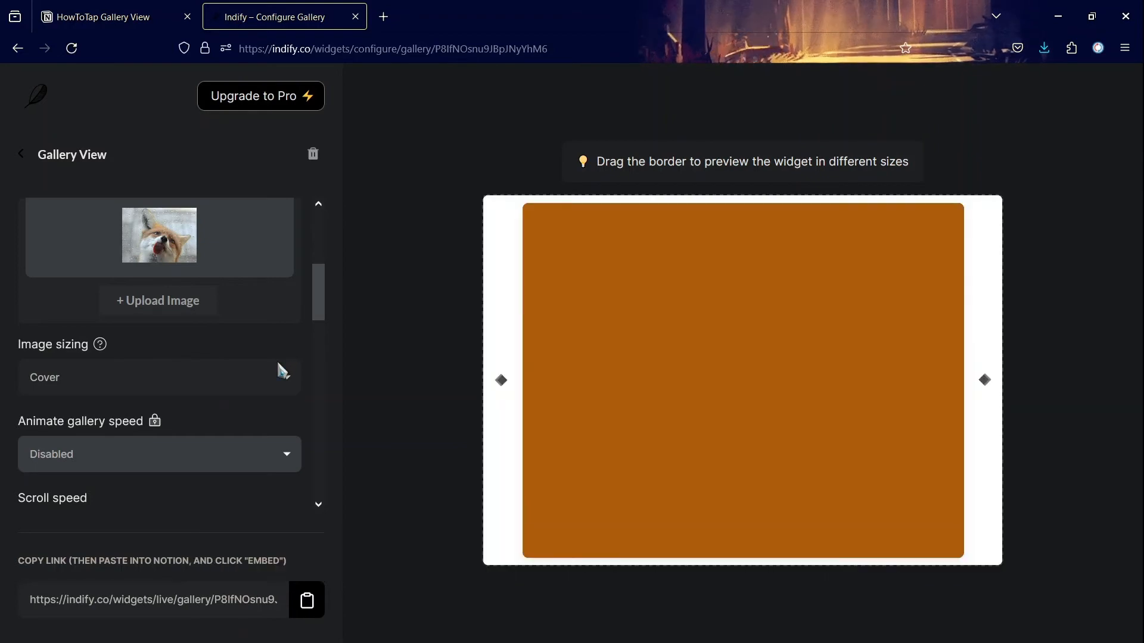
- Set the arrow color for both light mode and dark mode to the Notion Dark orange, #d9730d
scroll(283, 370, down, 6)
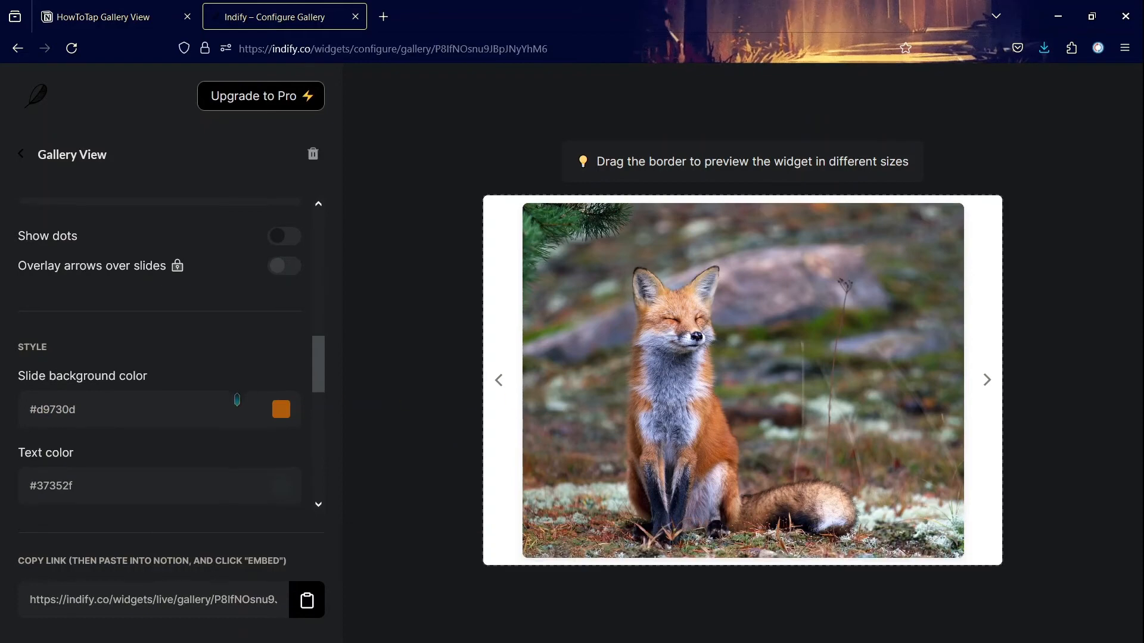
scroll(236, 397, down, 3)
scroll(233, 396, down, 3)
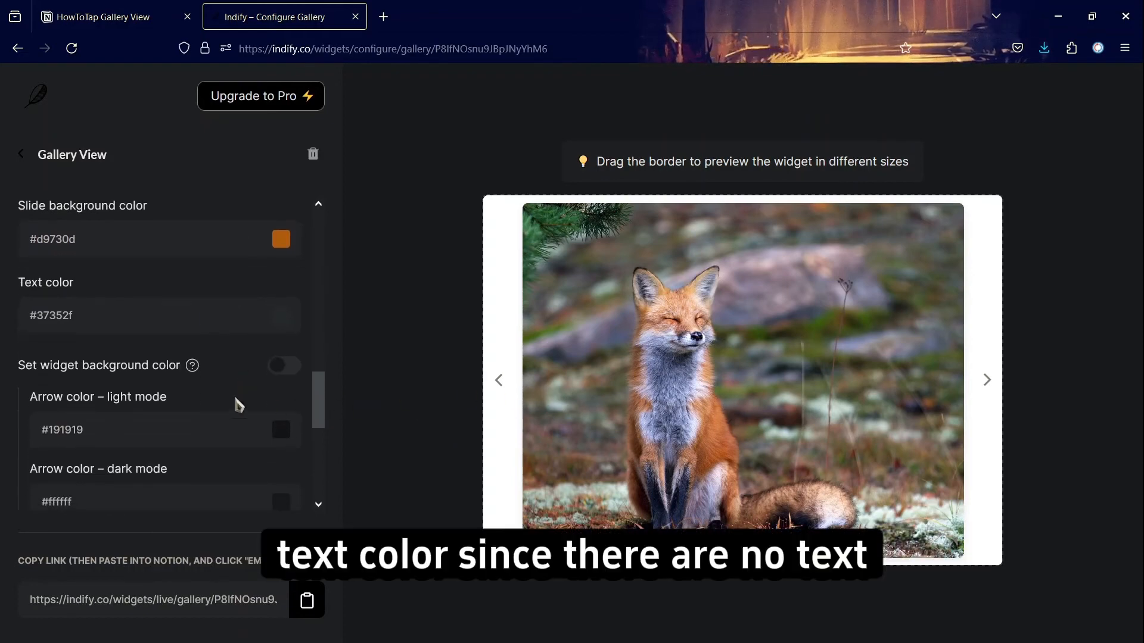
scroll(232, 399, up, 3)
scroll(229, 406, down, 4)
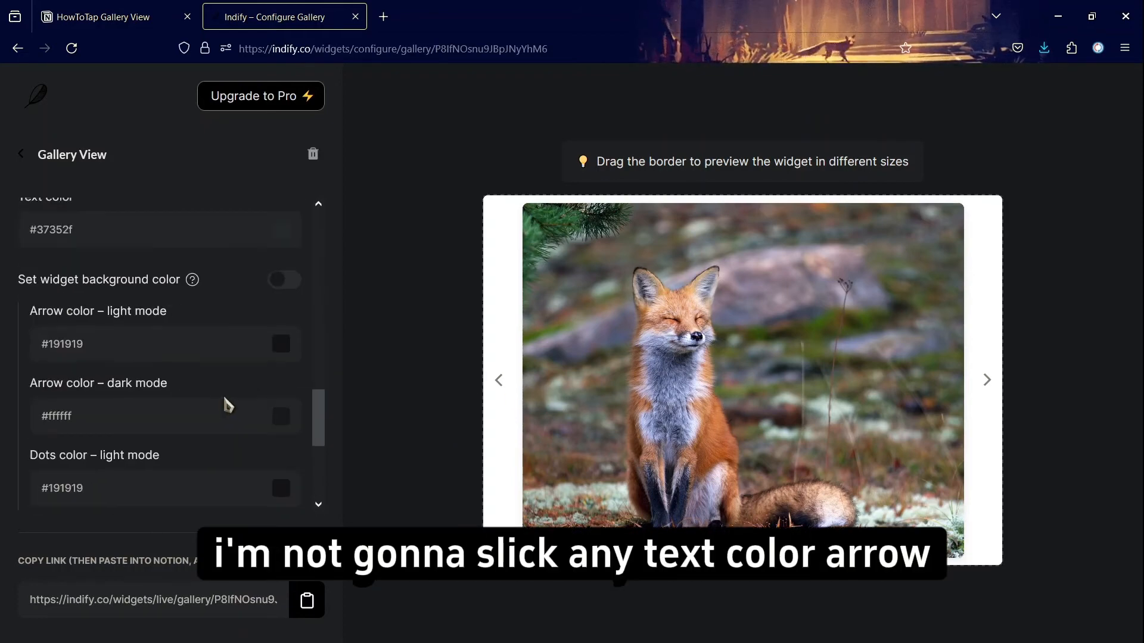
click(280, 345)
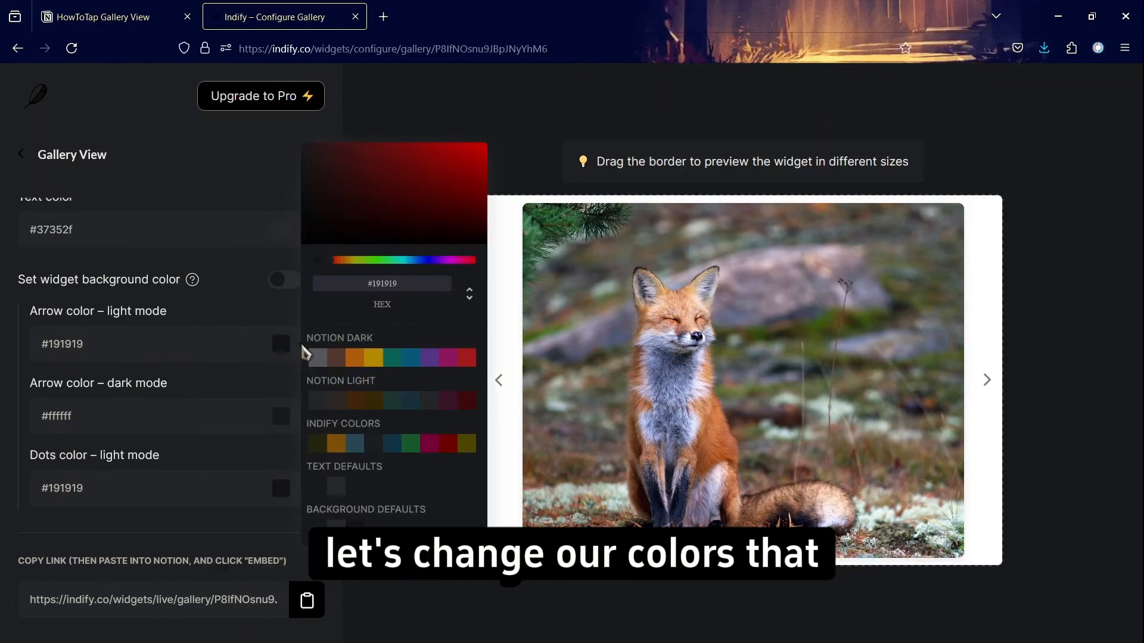
click(355, 358)
click(251, 380)
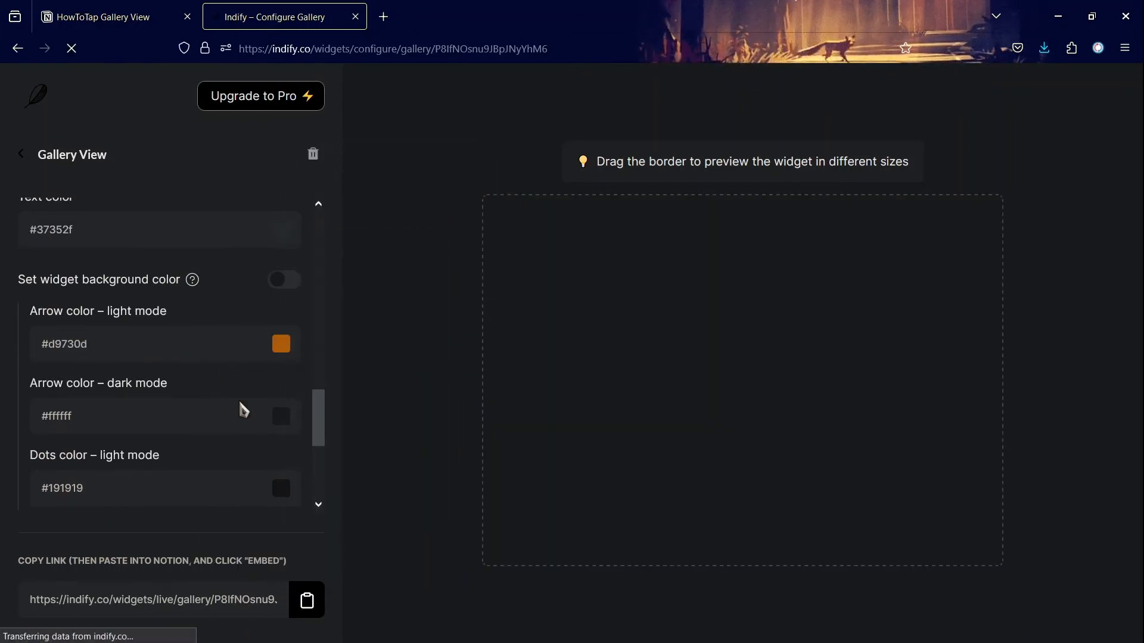
click(280, 416)
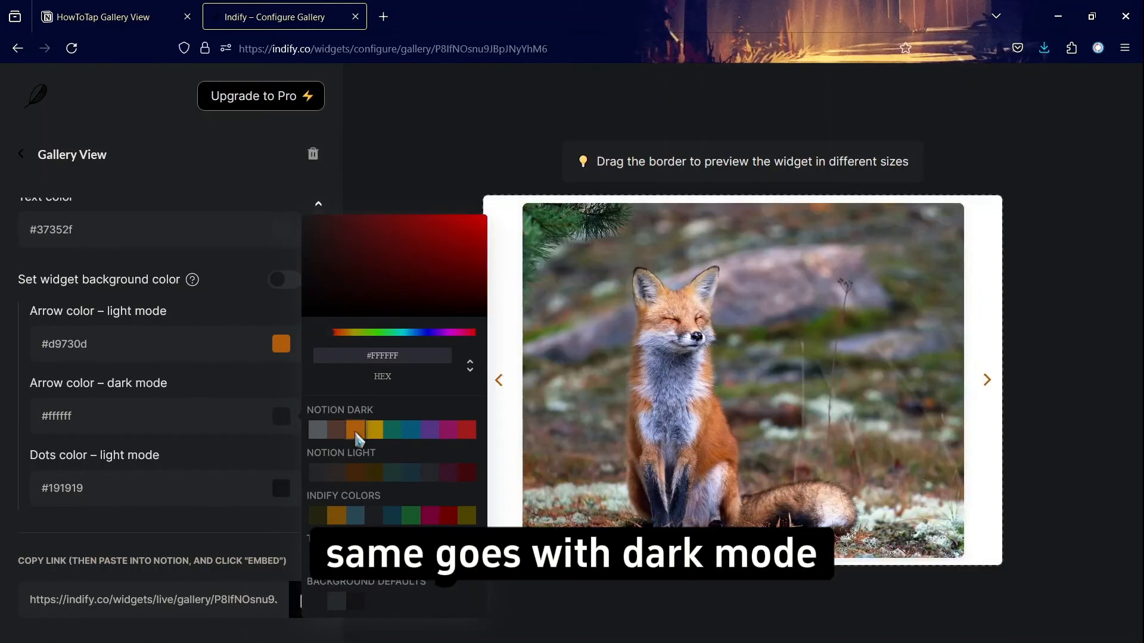
click(355, 429)
click(229, 386)
- Keep the remaining style settings as they are and copy the Gallery View widget's link for embedding in Notion
scroll(235, 395, down, 3)
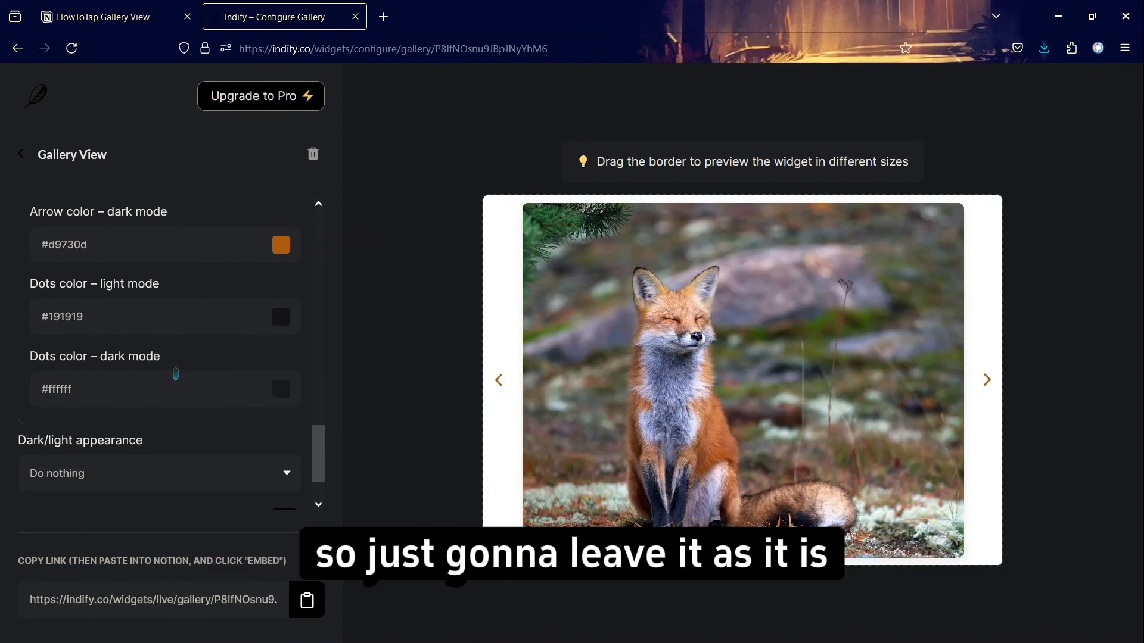
scroll(201, 343, down, 2)
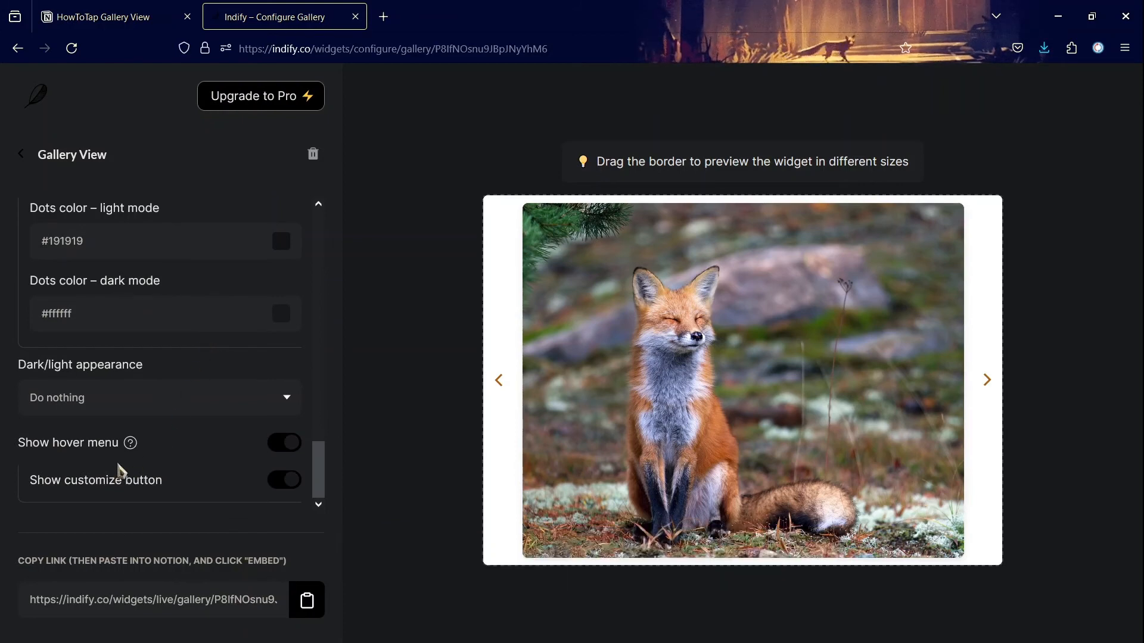
scroll(187, 470, up, 10)
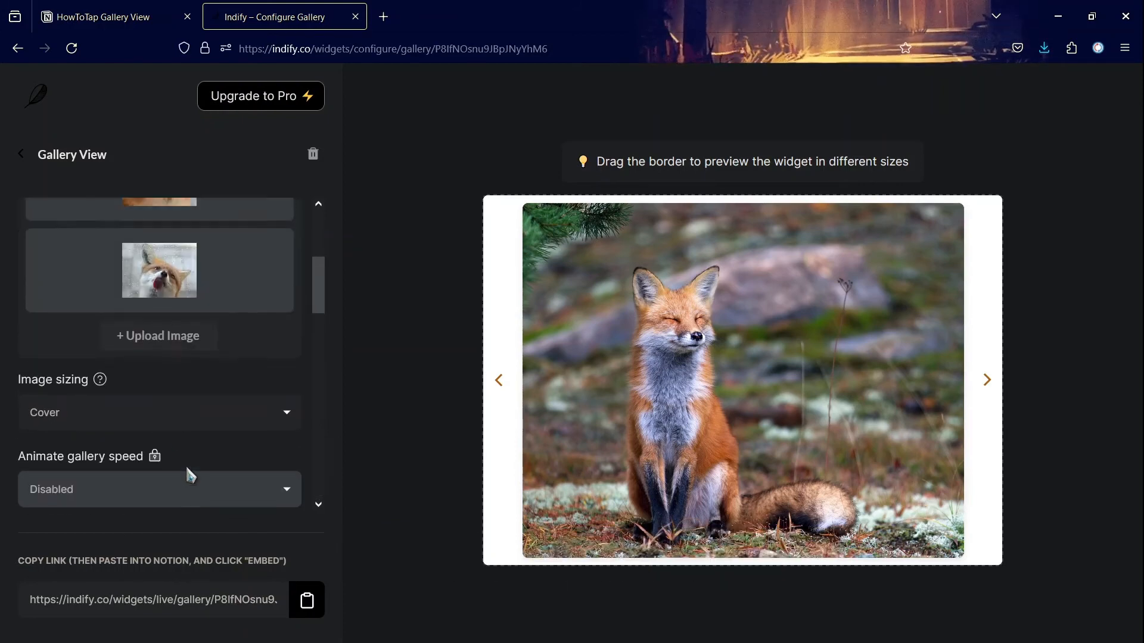
scroll(210, 421, down, 15)
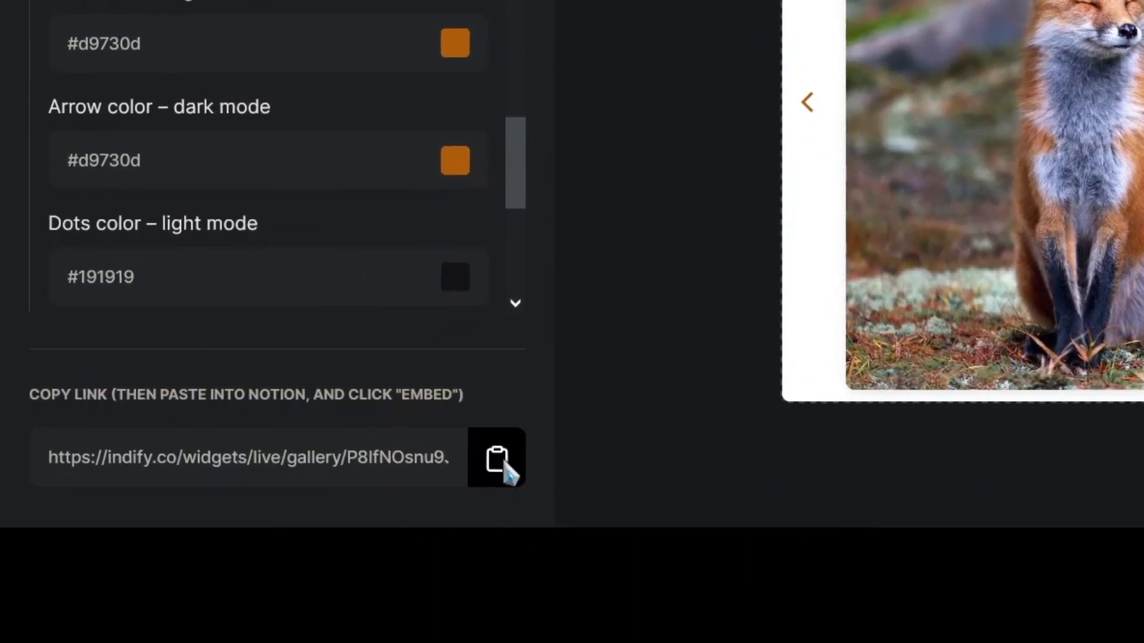
click(504, 467)
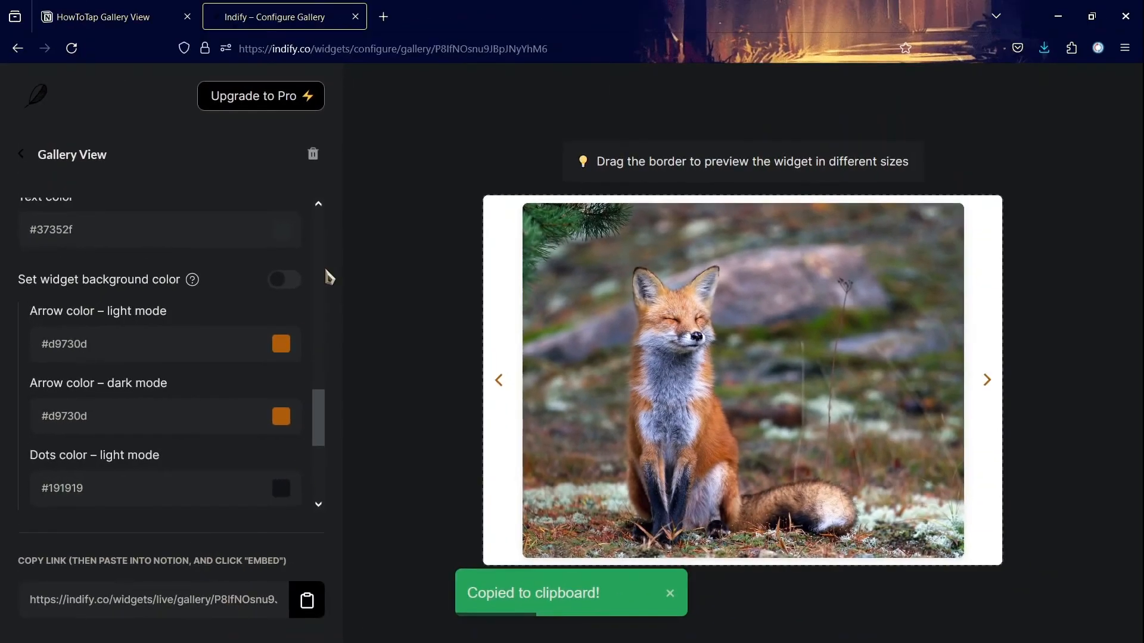
- Switch to the Notion page "HowToTap Gallery View" and insert an embed block using the copied Indify gallery link
click(119, 28)
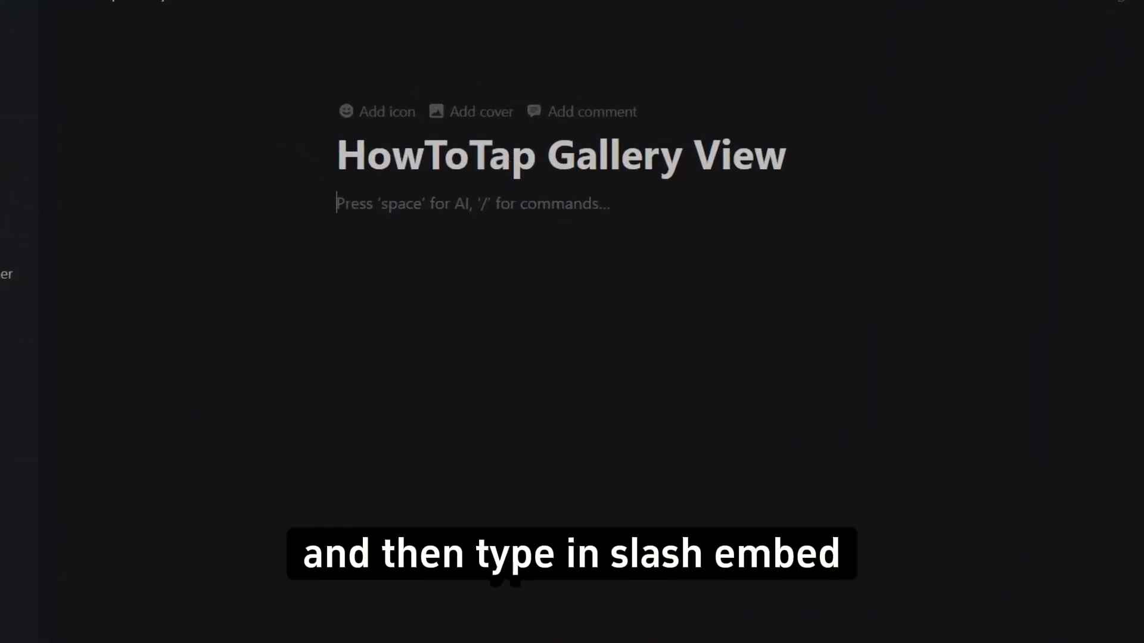
text(/embed)
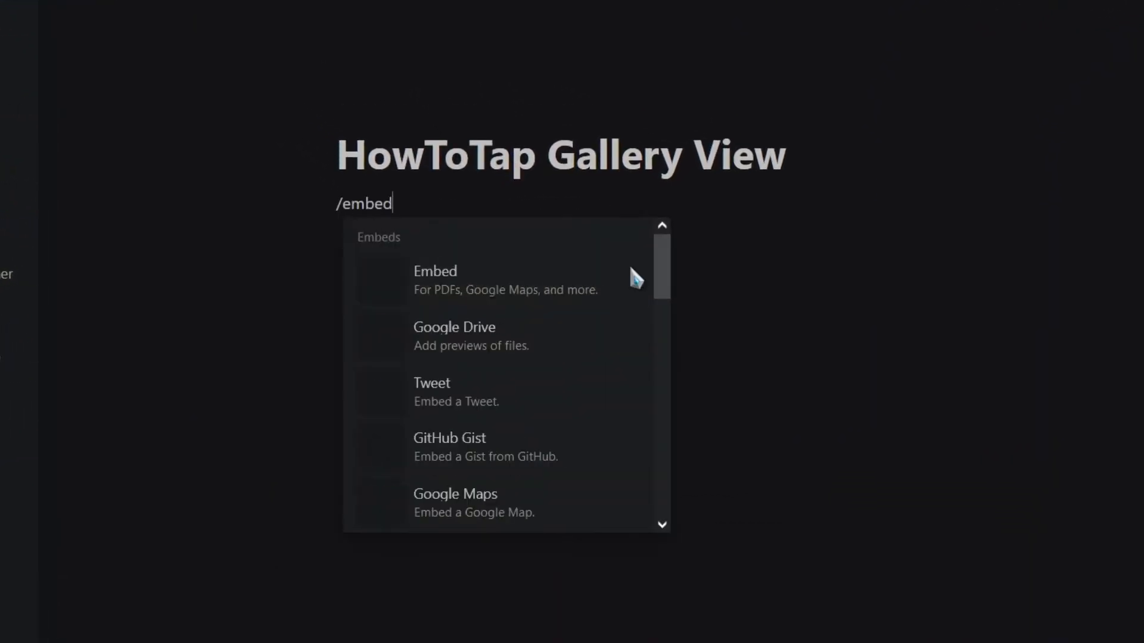
click(422, 291)
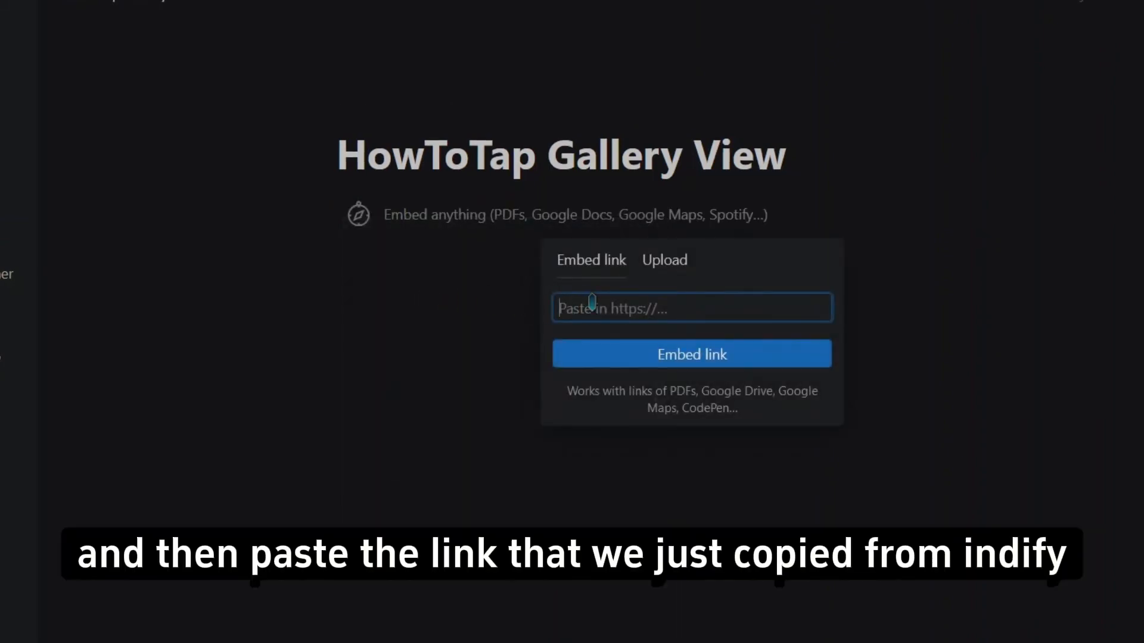
key(ctrl+v)
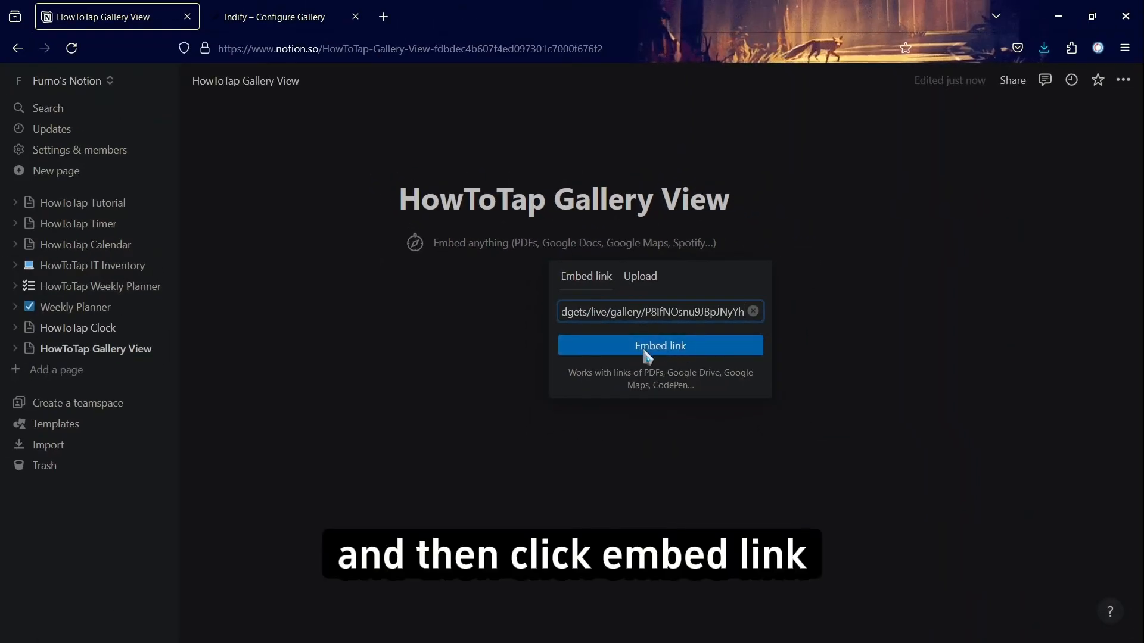
click(644, 349)
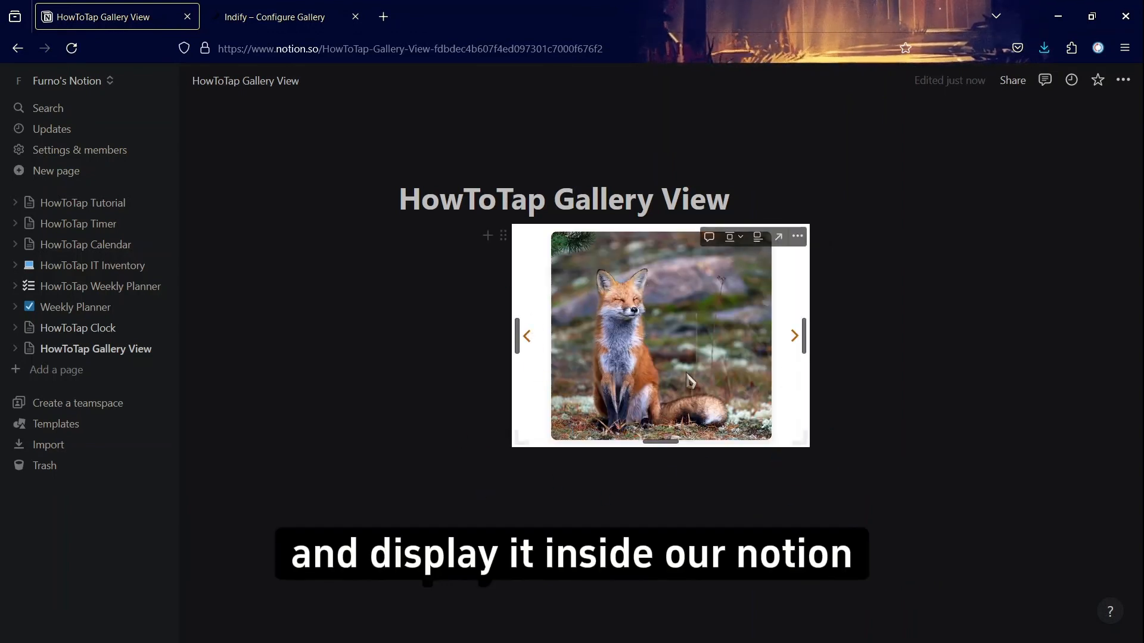
- Page through the fox pictures in the gallery embedded on the Notion page to check that it works
click(797, 339)
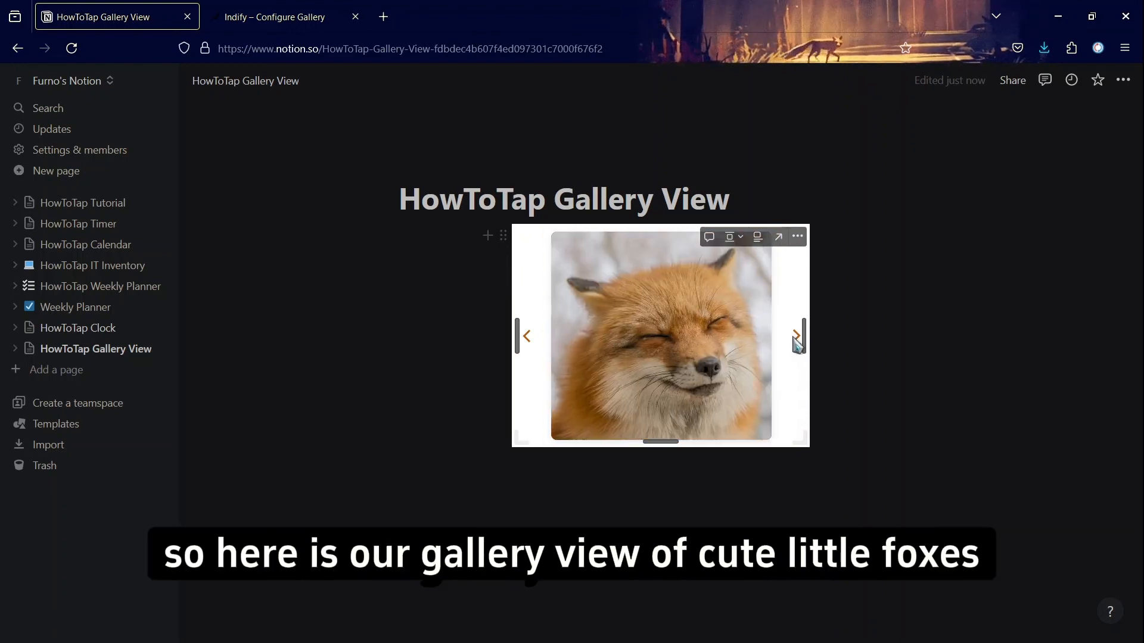
click(796, 339)
click(796, 340)
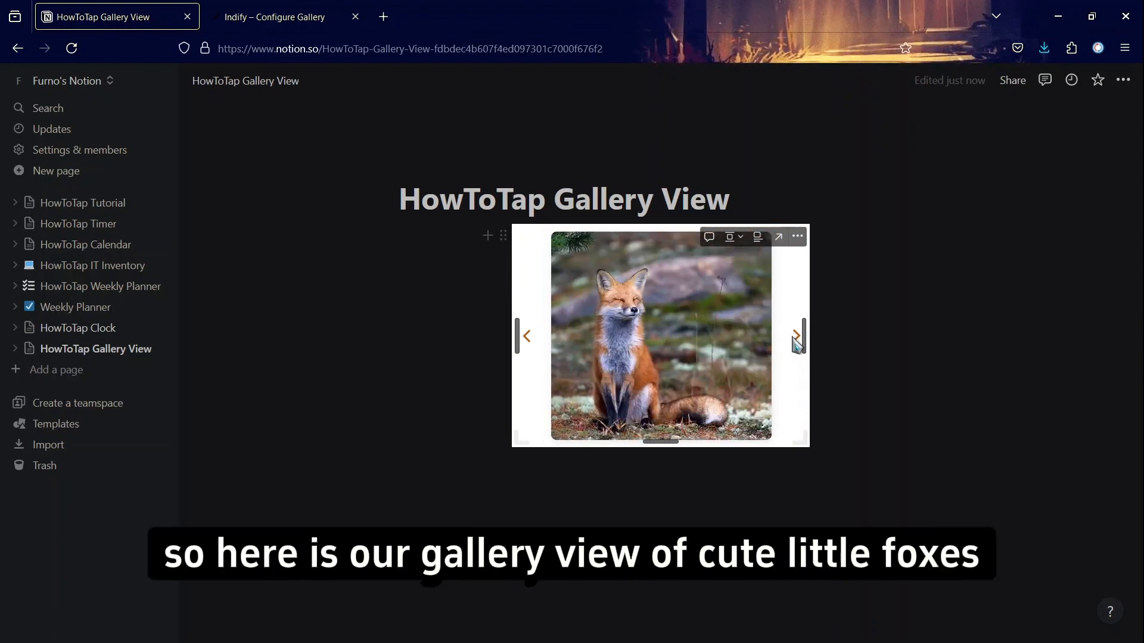
click(796, 338)
click(796, 338)
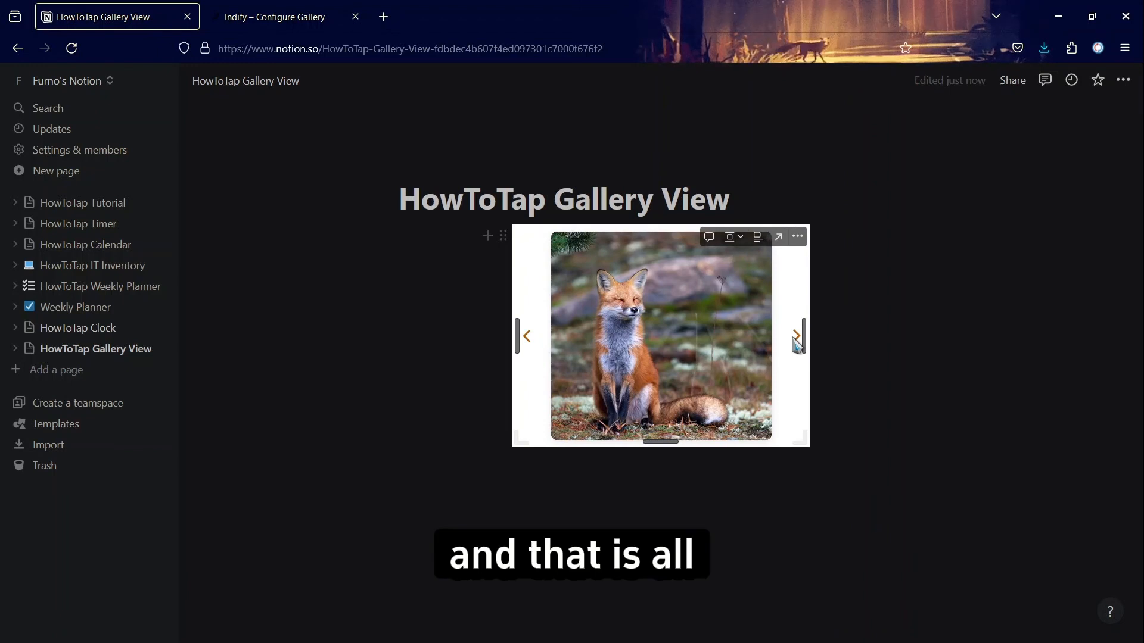